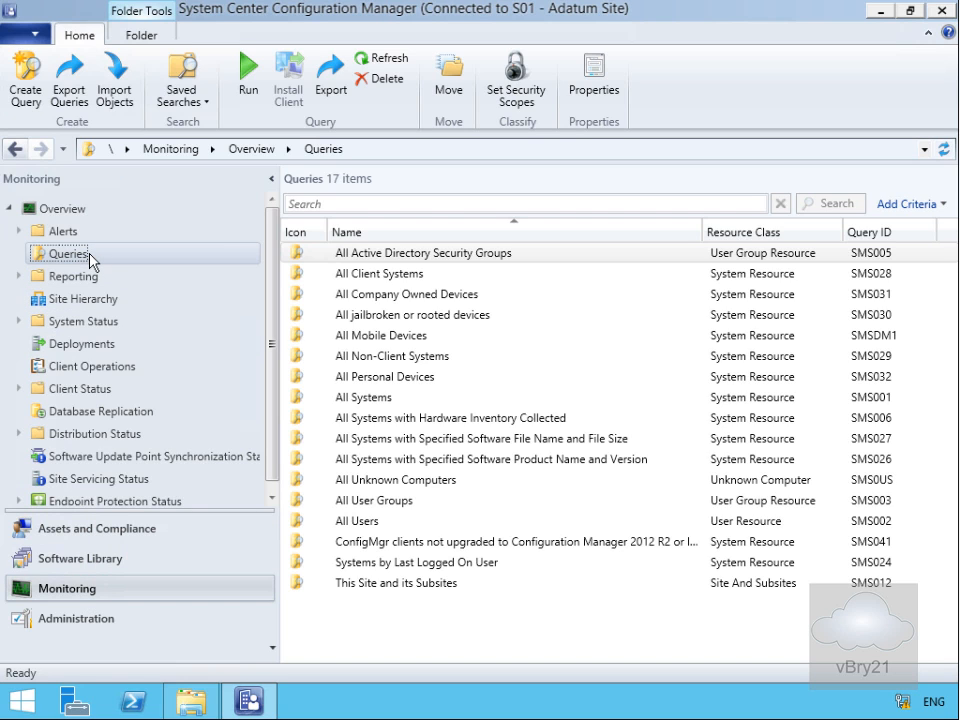
Start a new query and name it "All LON Systems"
left_click(34, 101)
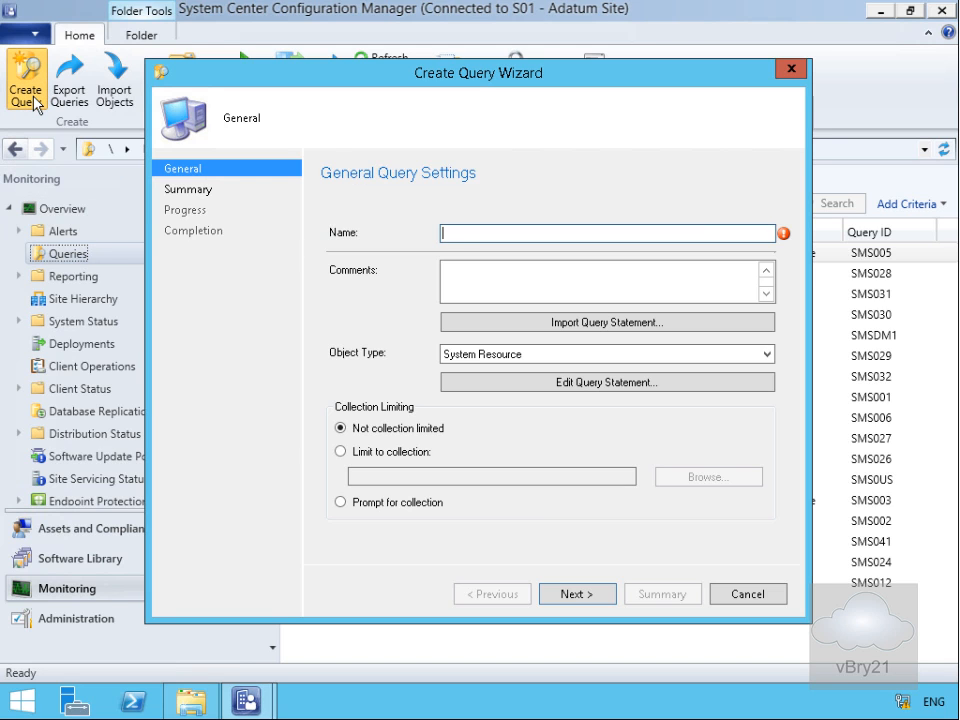
left_click(471, 231)
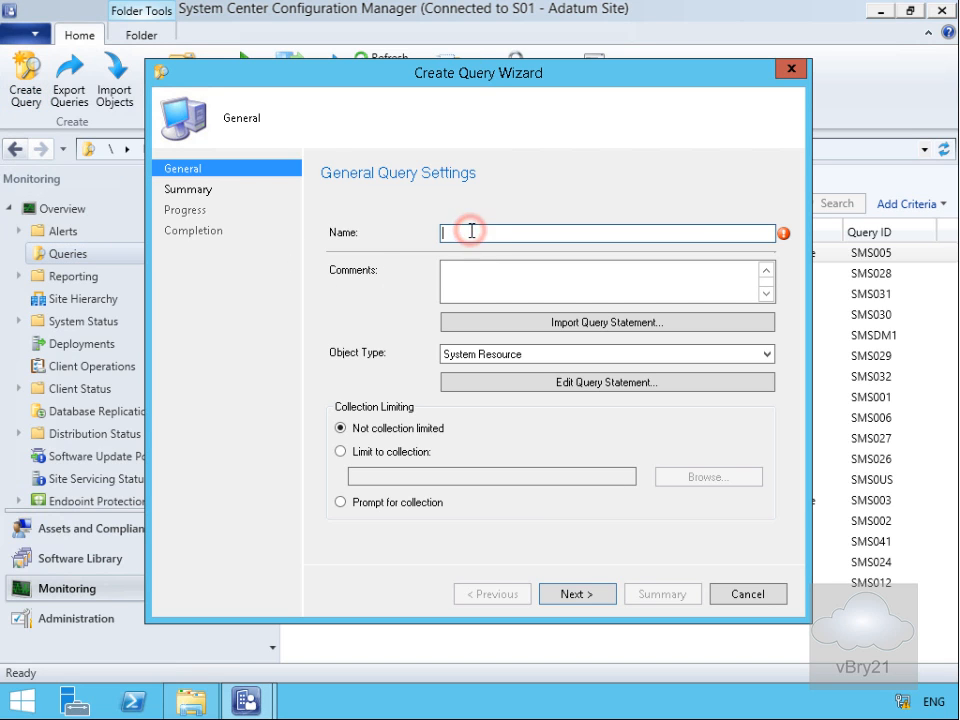
type("All LON Systems")
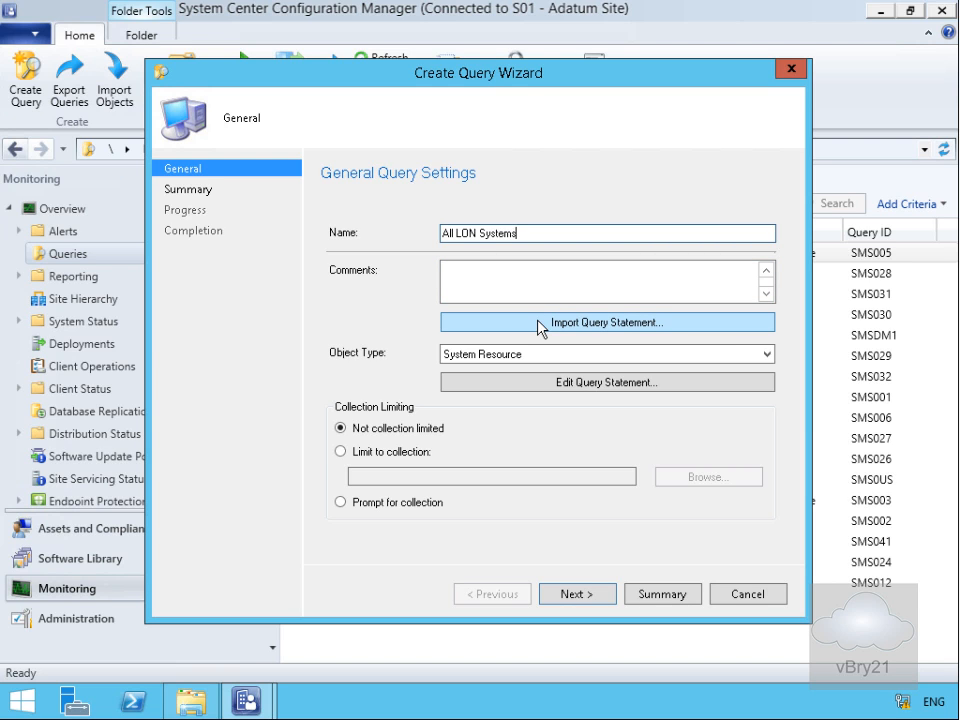
Edit the query statement and add the System Resource attribute Active Directory Site Name to its results
left_click(527, 390)
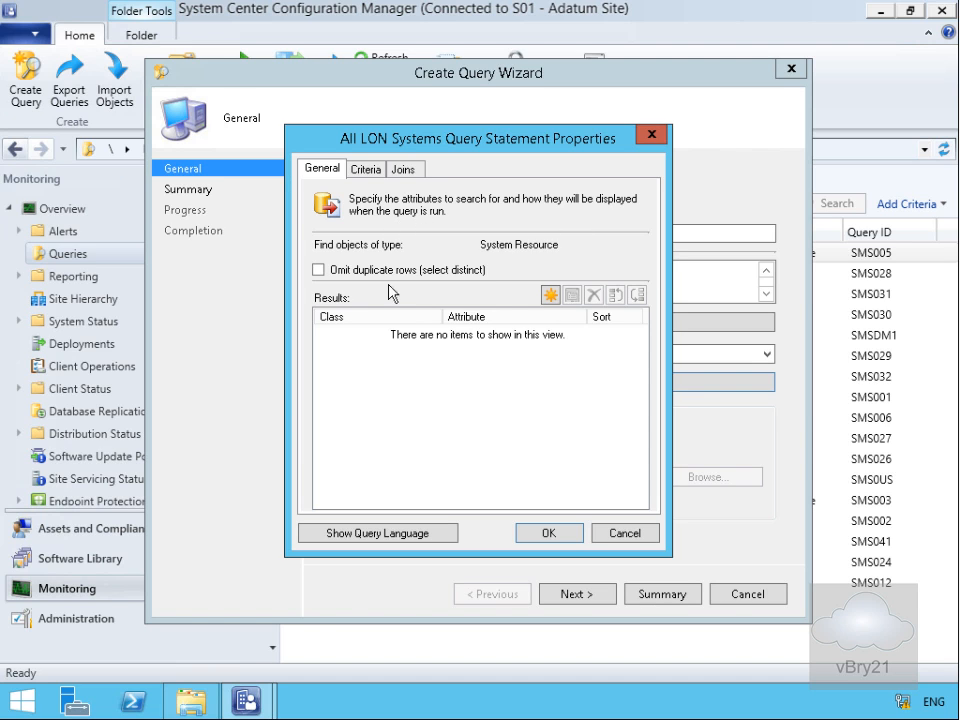
left_click(550, 294)
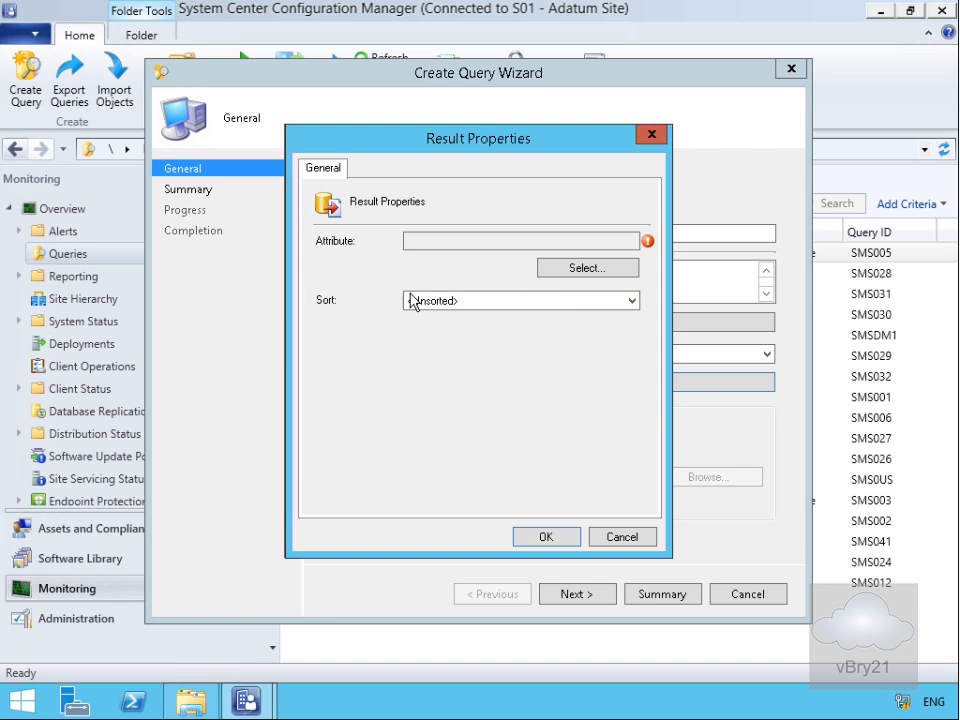
left_click(554, 268)
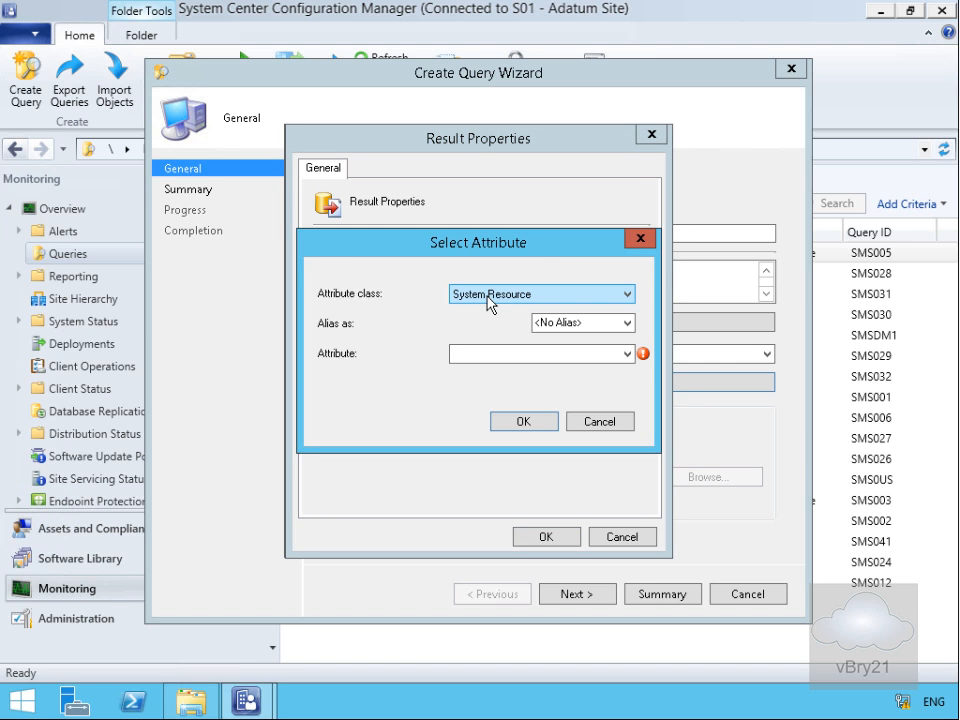
left_click(508, 355)
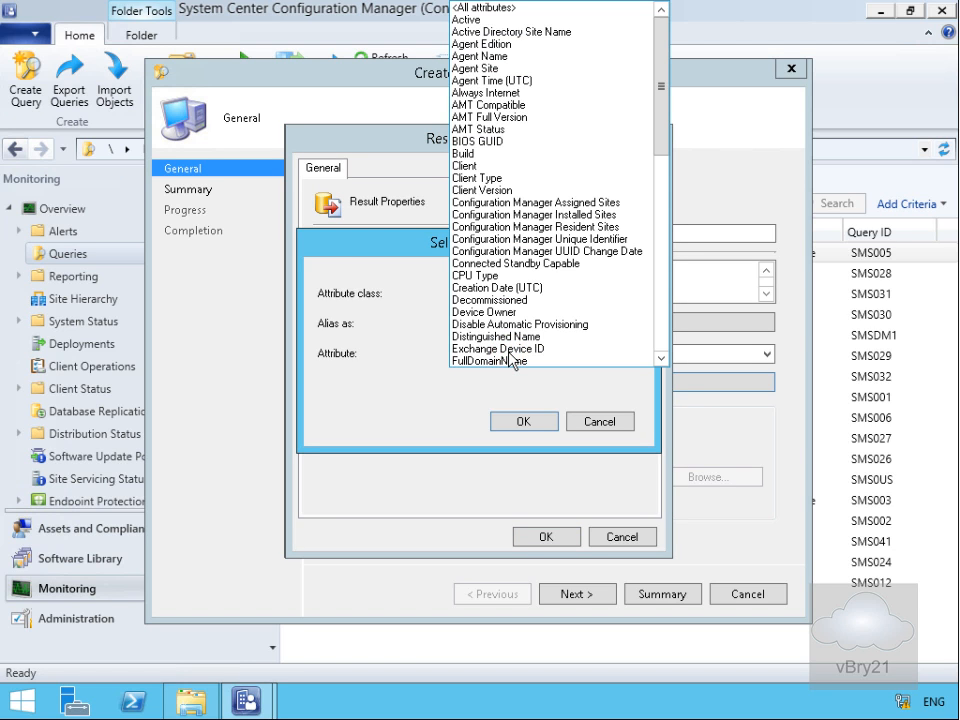
left_click(519, 33)
left_click(523, 422)
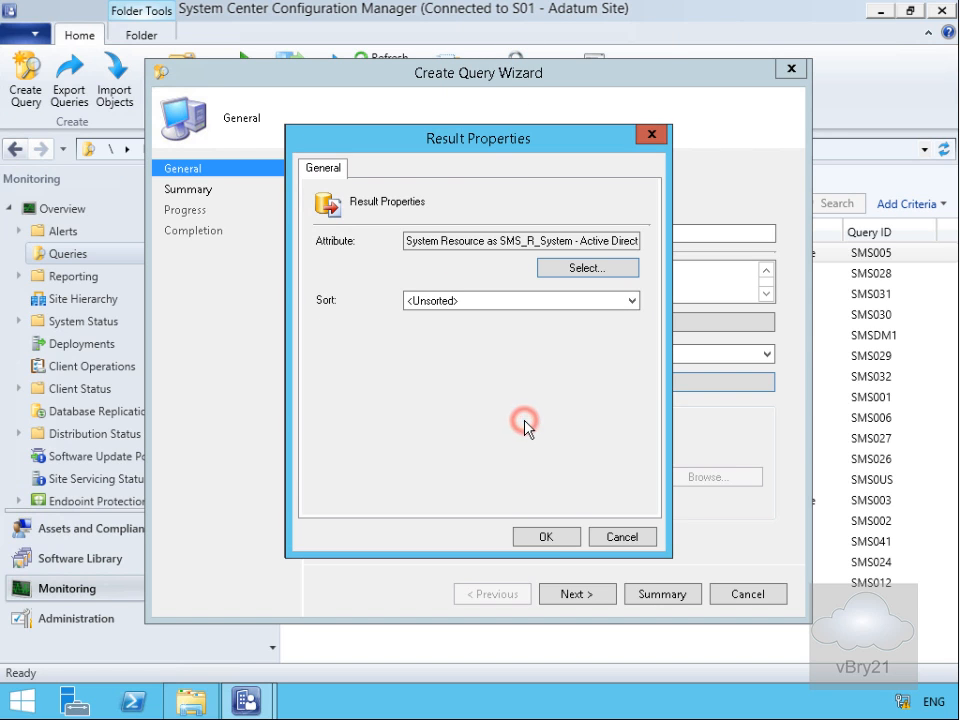
left_click(546, 539)
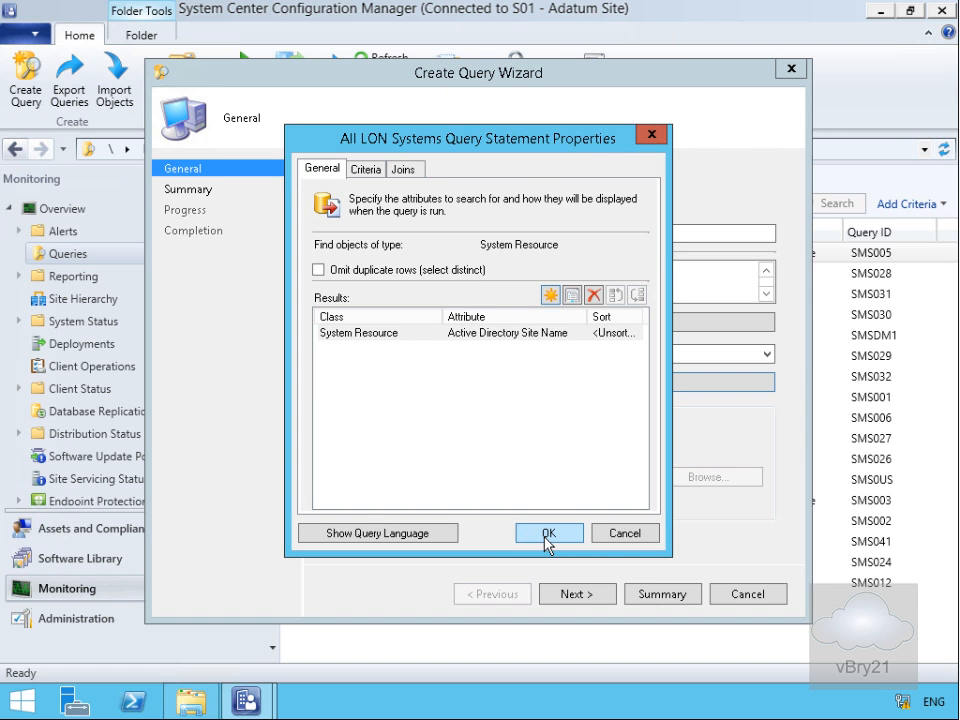
Add the System Resource attribute IP Addresses to the query results, unsorted
left_click(550, 295)
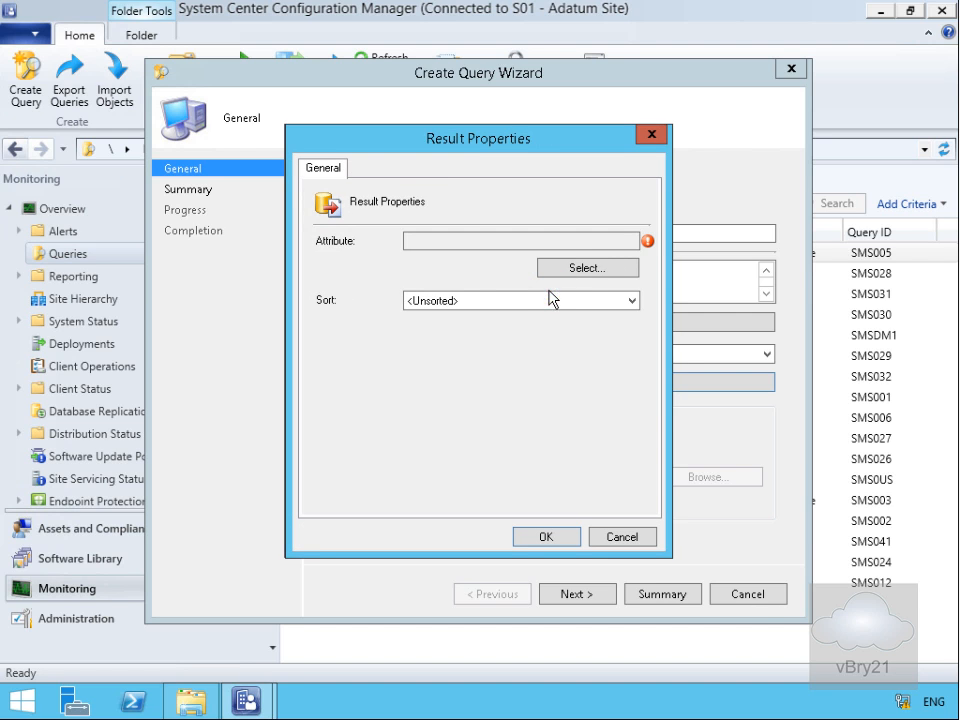
left_click(585, 270)
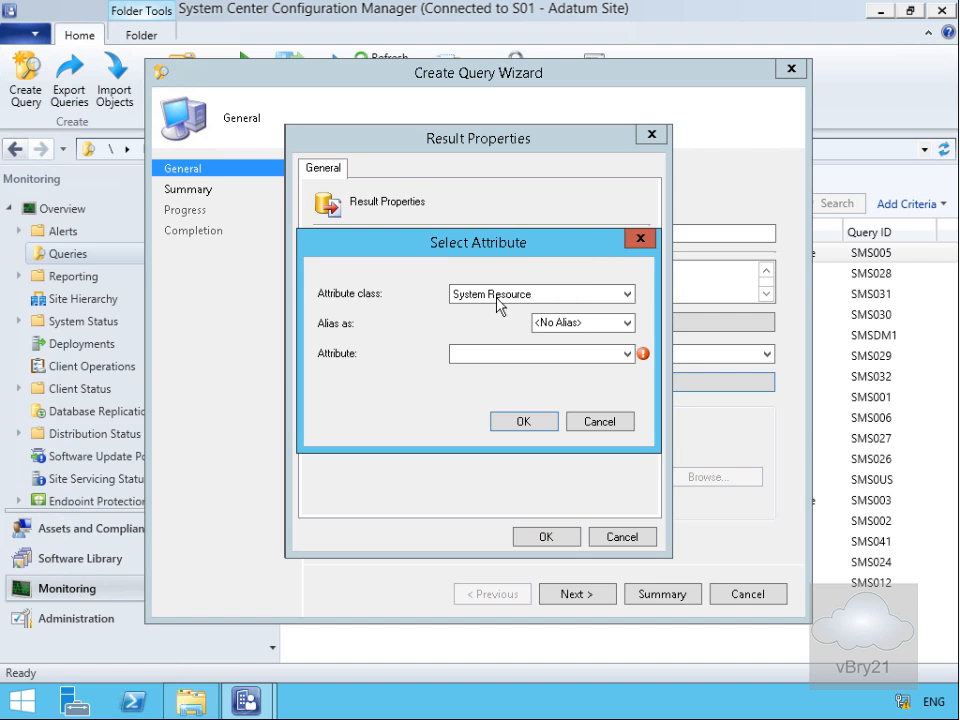
left_click(548, 356)
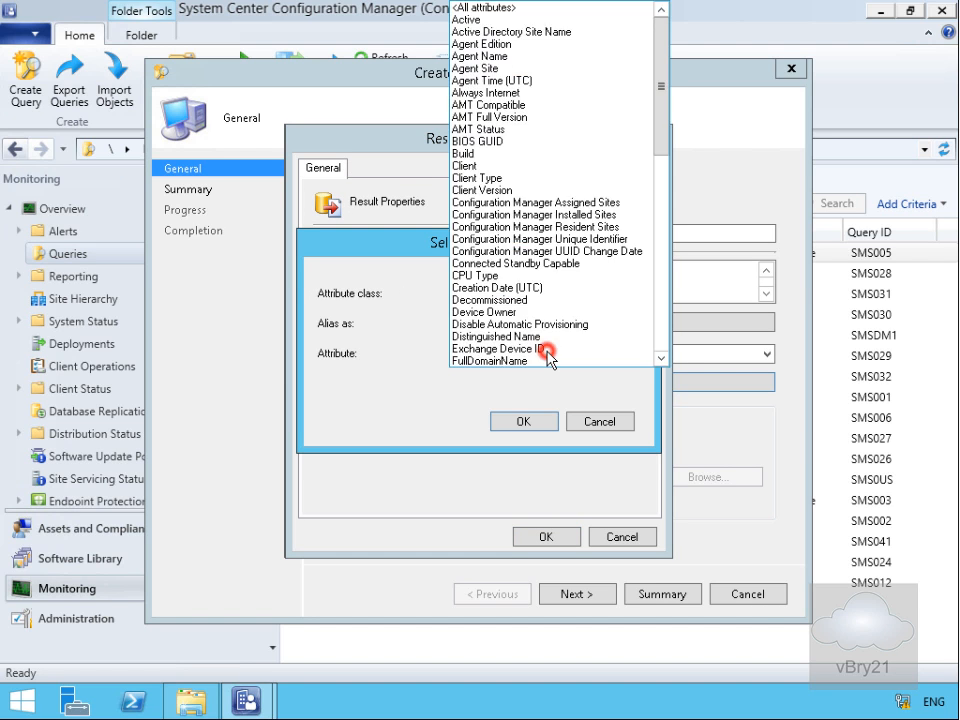
scroll(658, 133, "down", 3)
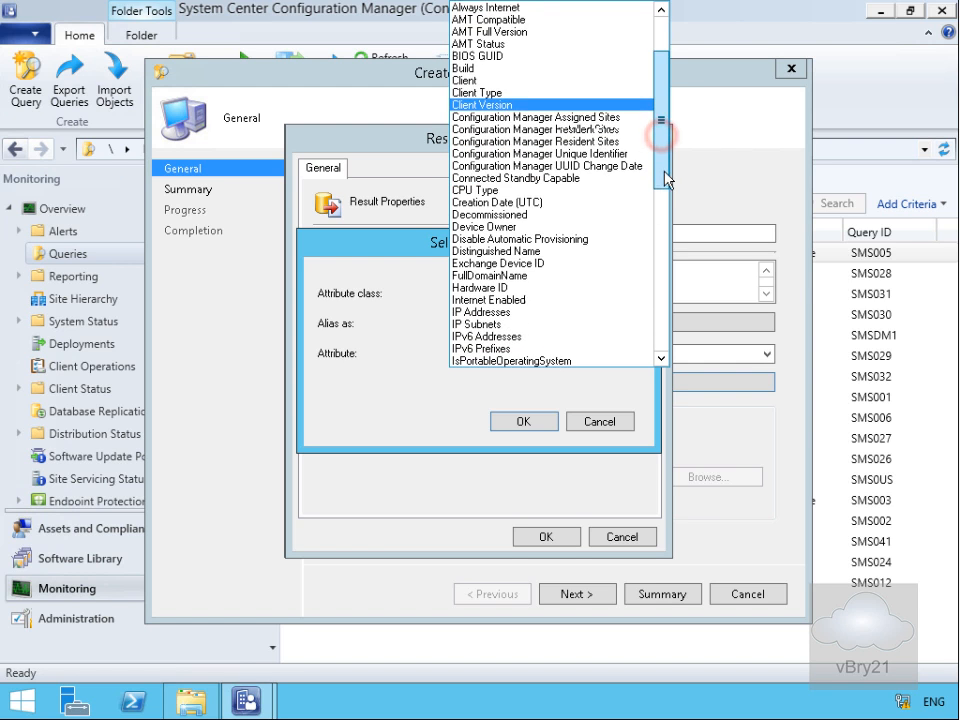
left_click(500, 300)
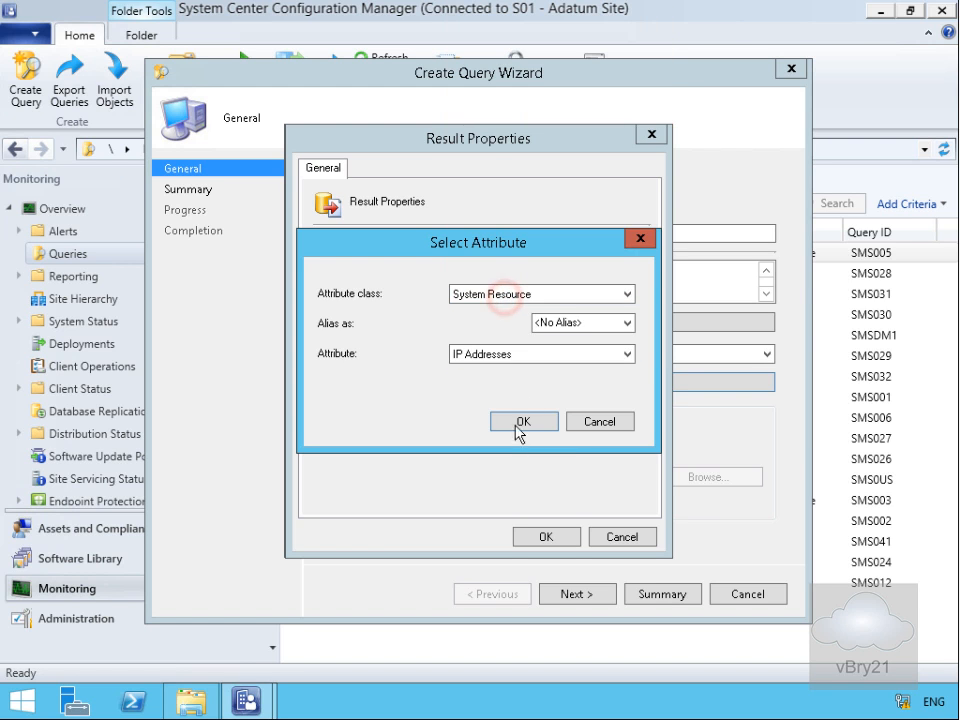
left_click(514, 421)
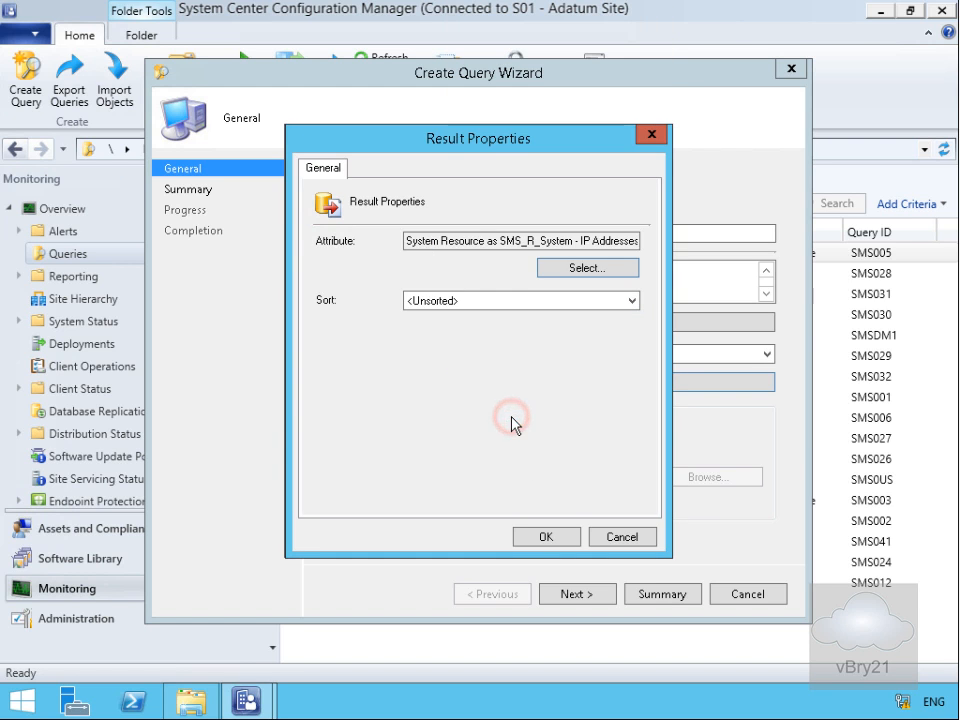
left_click(564, 538)
Add the System Resource attribute Last Logon User Name to the query results, unsorted
left_click(551, 294)
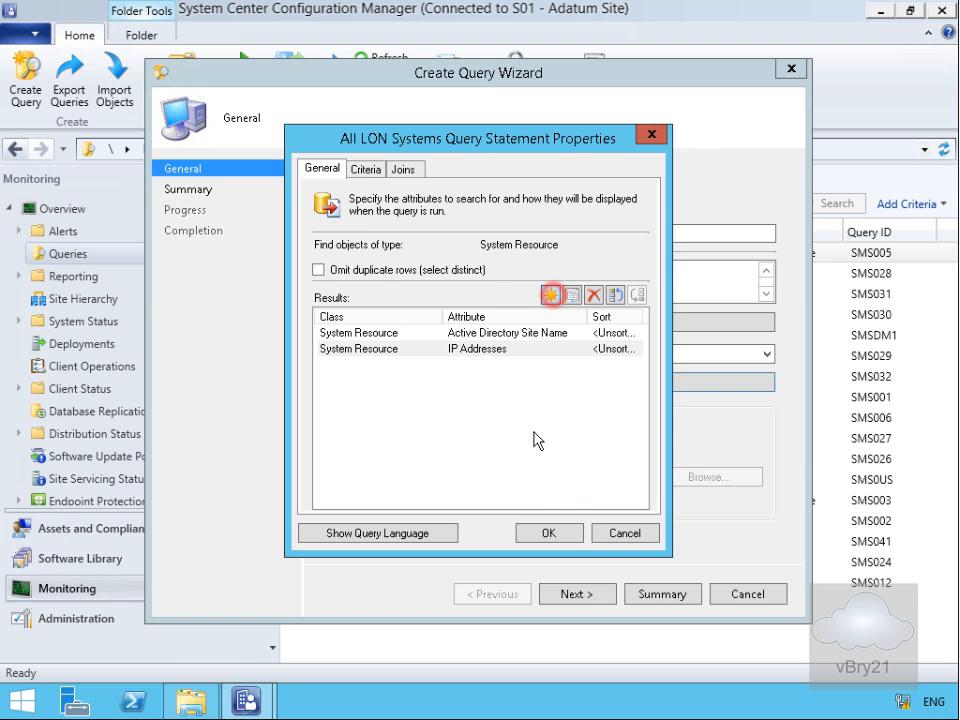
left_click(622, 268)
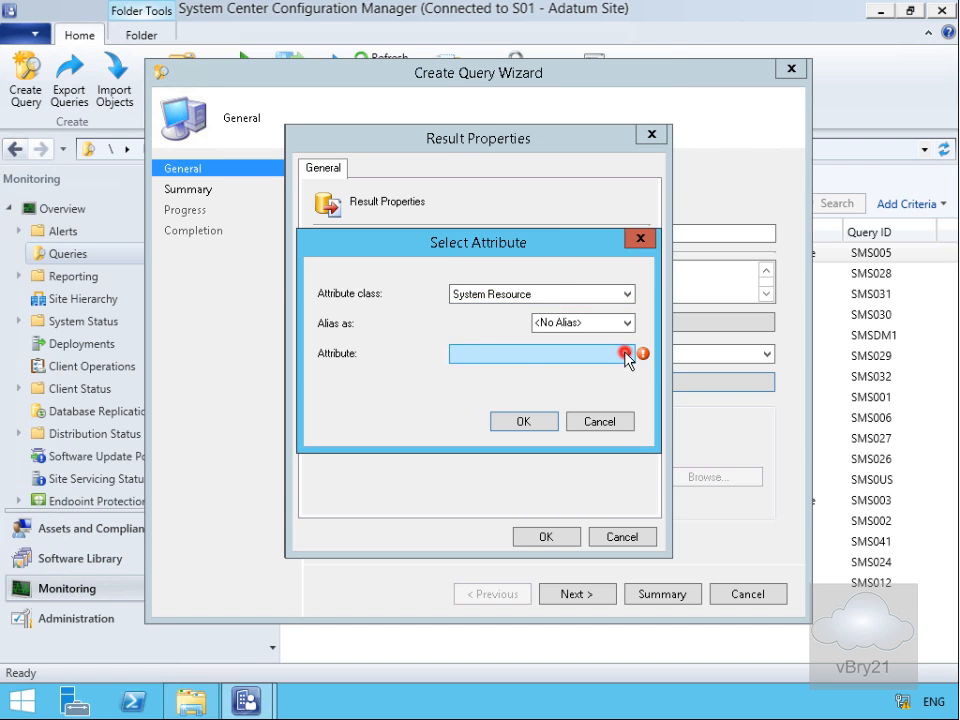
left_click(626, 355)
left_click_drag(665, 148, 667, 214)
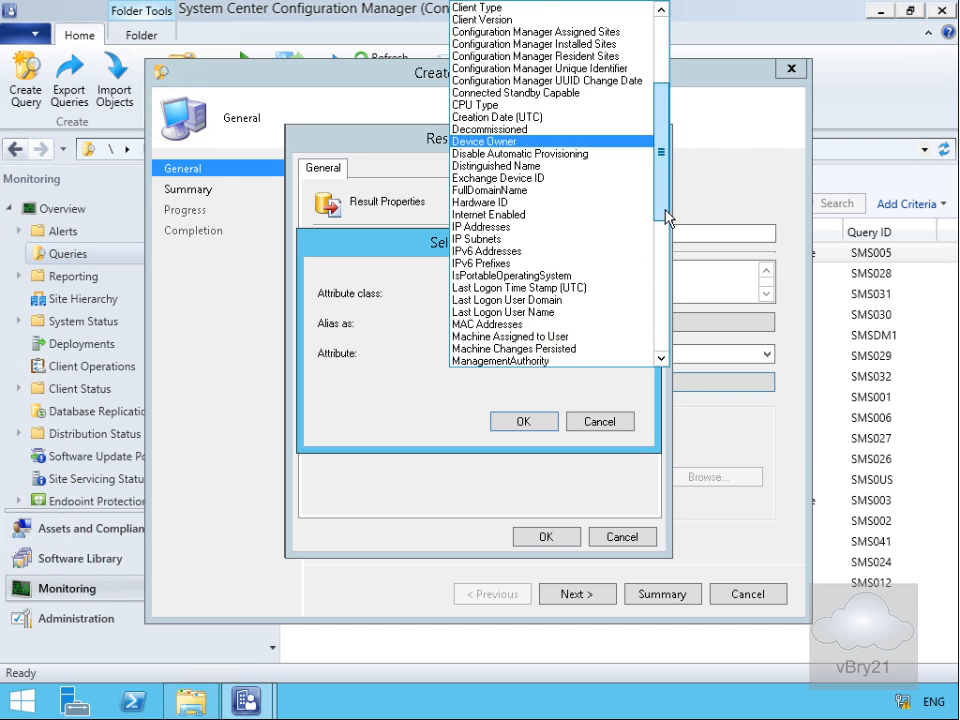
left_click(545, 313)
left_click(522, 421)
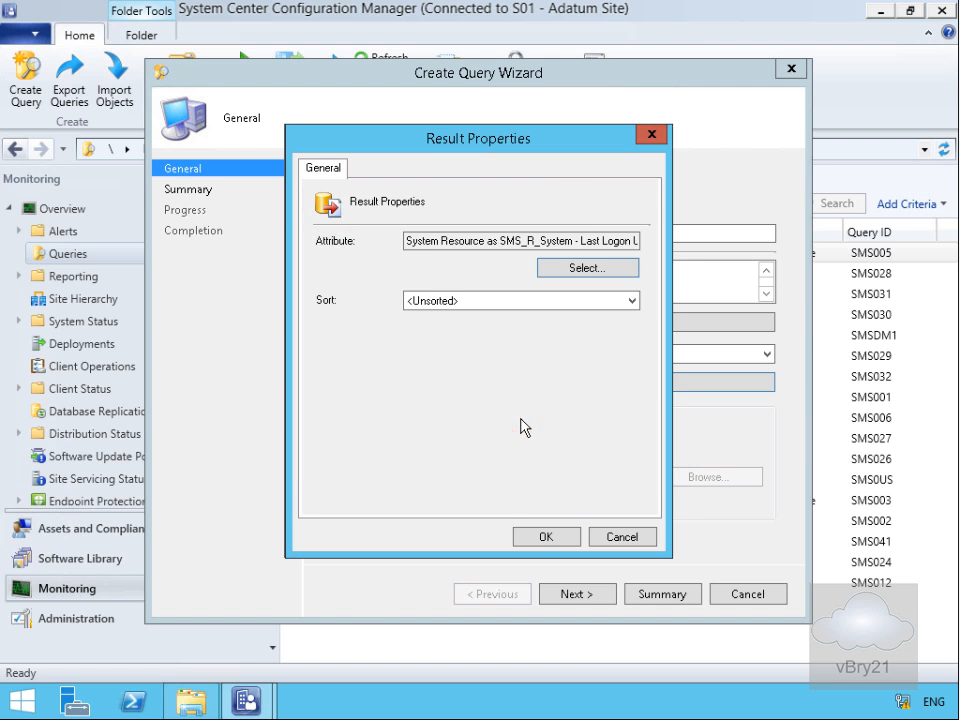
left_click(563, 540)
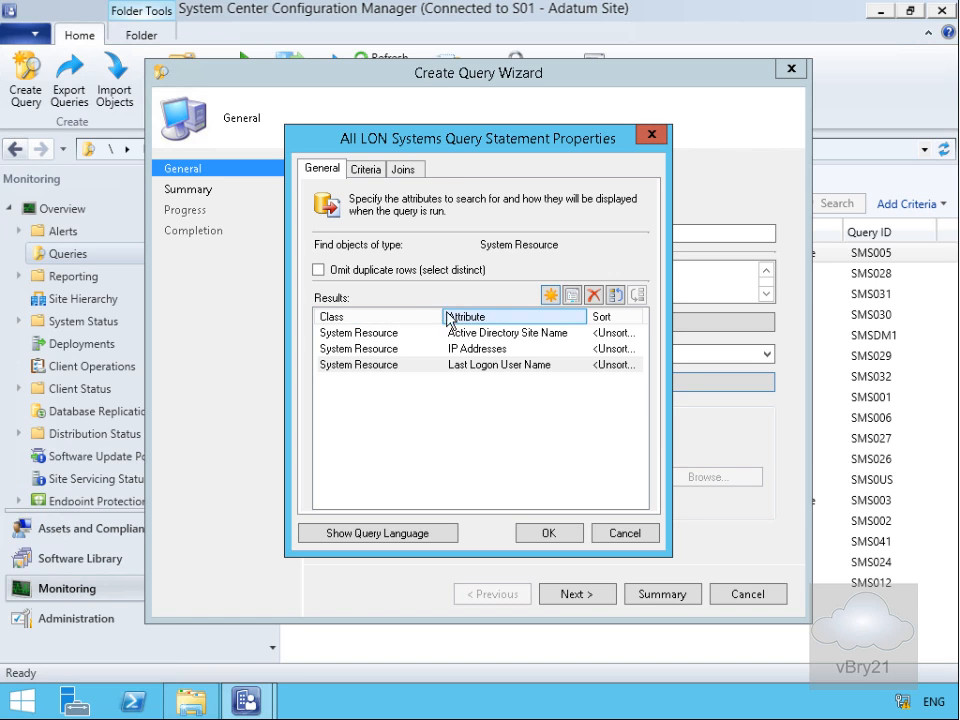
Start a new simple value criterion for the query statement and choose System Resource as its attribute class
left_click(365, 172)
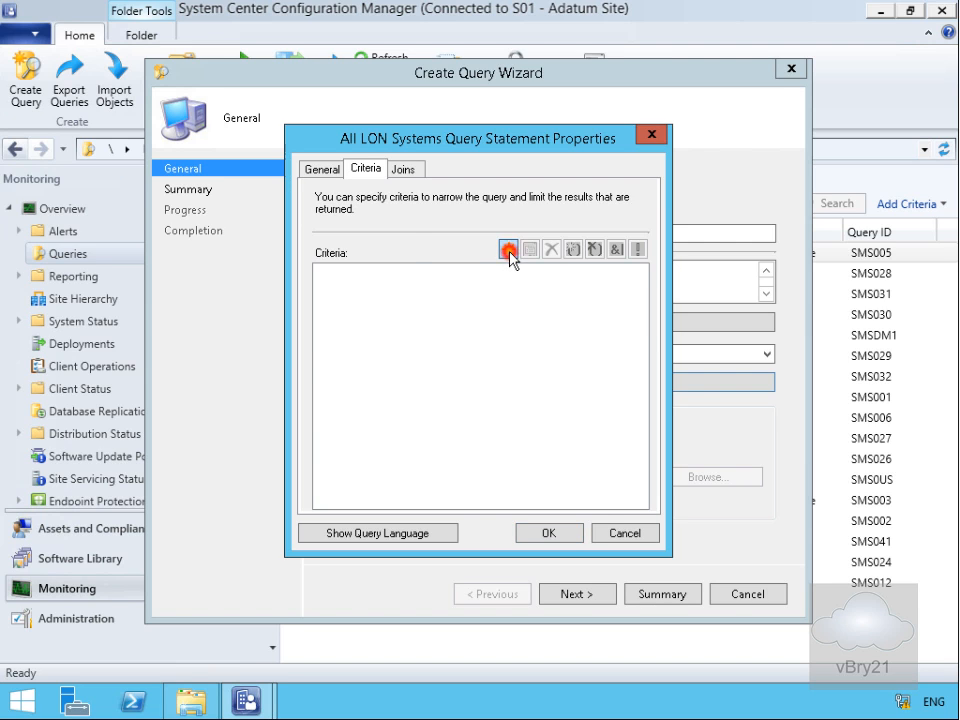
left_click(508, 250)
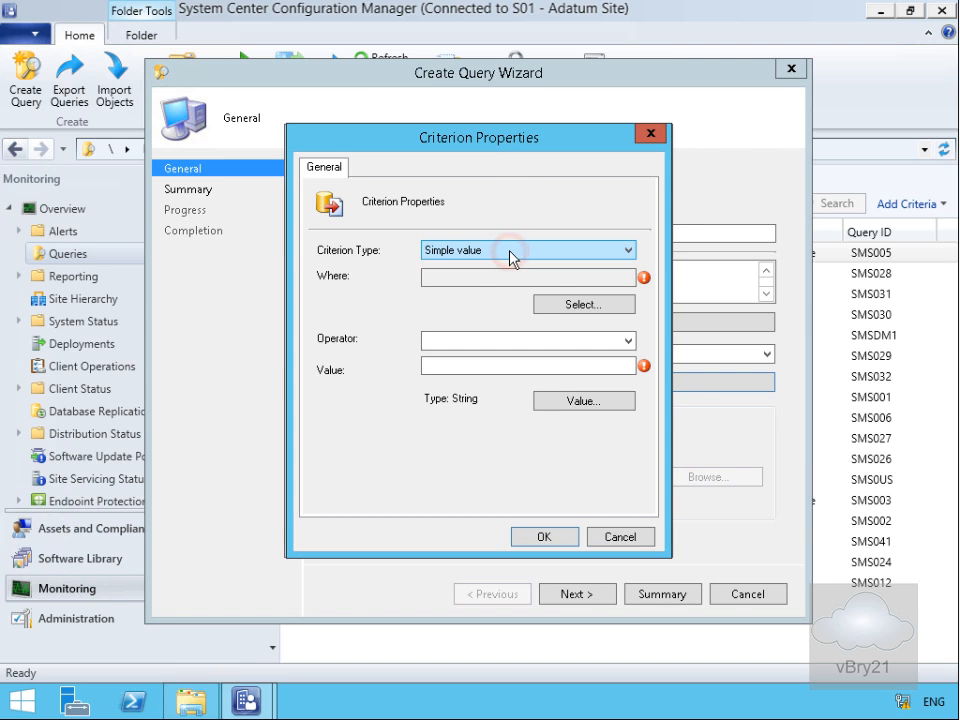
left_click(566, 306)
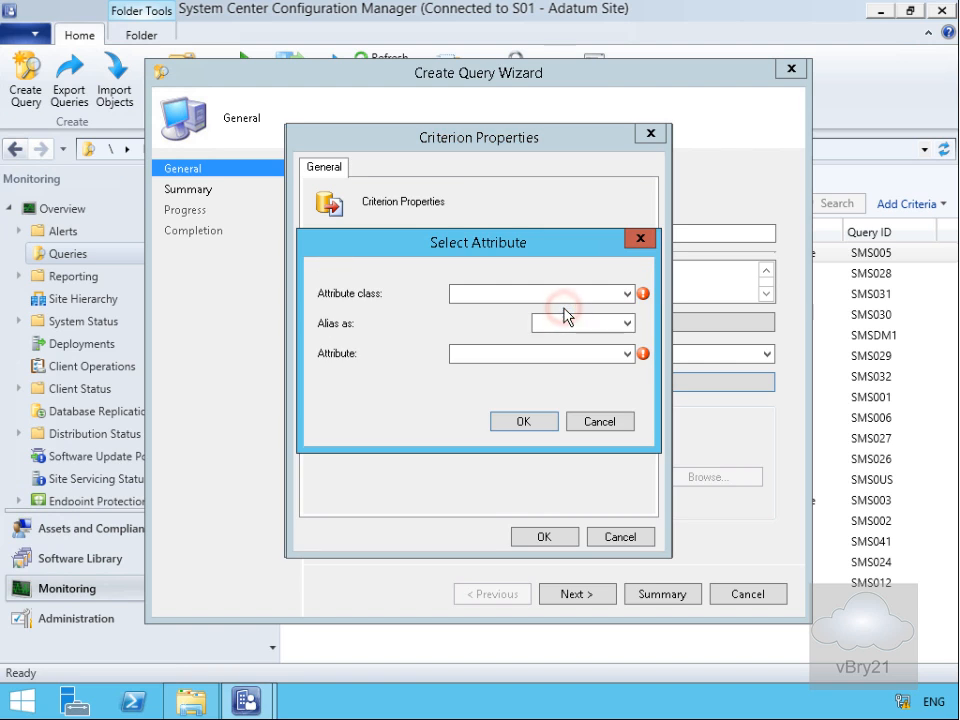
left_click(624, 296)
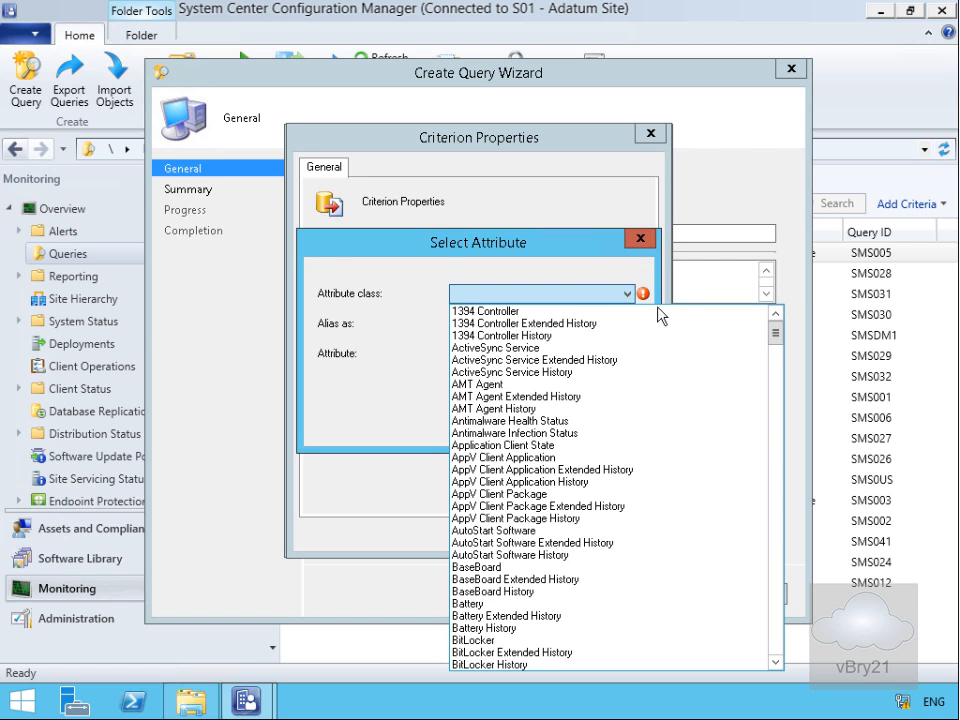
left_click_drag(776, 334, 776, 566)
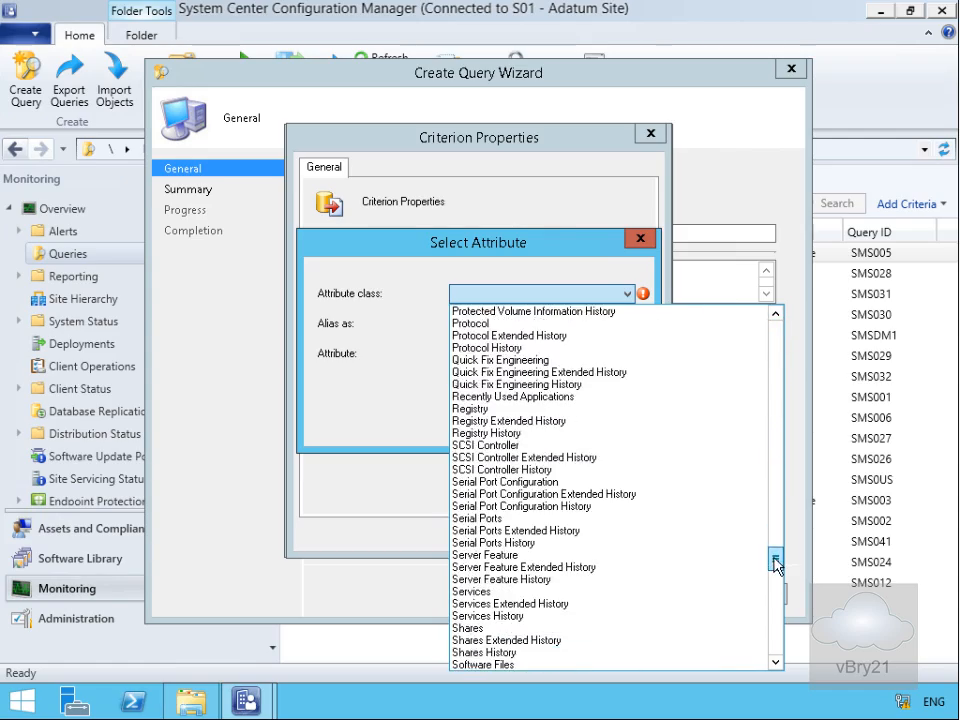
left_click(776, 662)
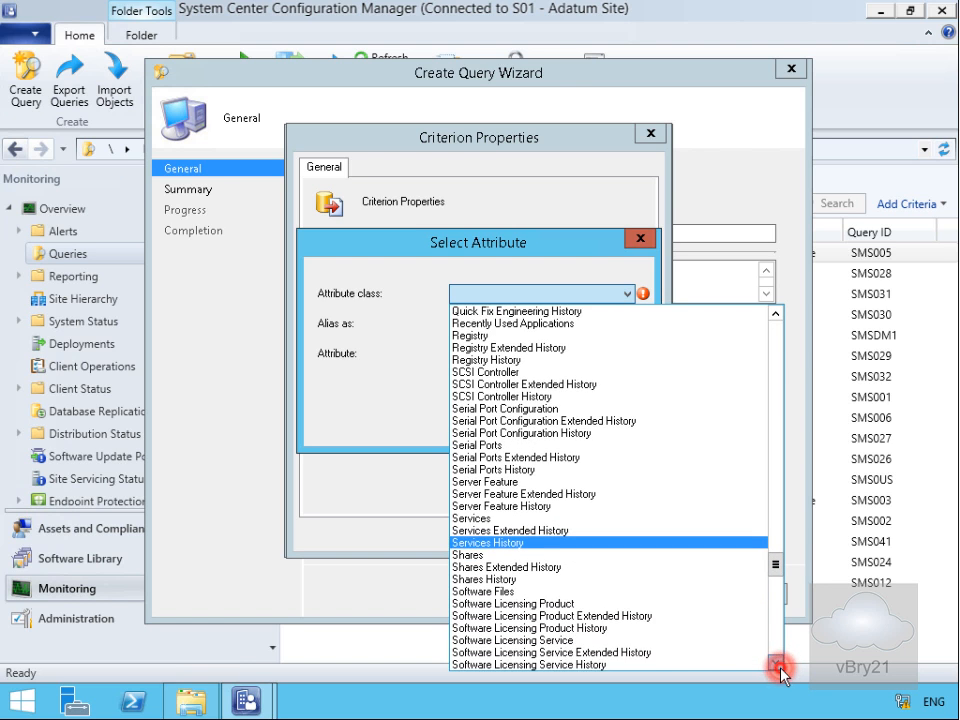
left_click(778, 665)
left_click(778, 665)
left_click(778, 665)
left_click(778, 665)
left_click(778, 665)
left_click(778, 665)
left_click(778, 665)
left_click(778, 665)
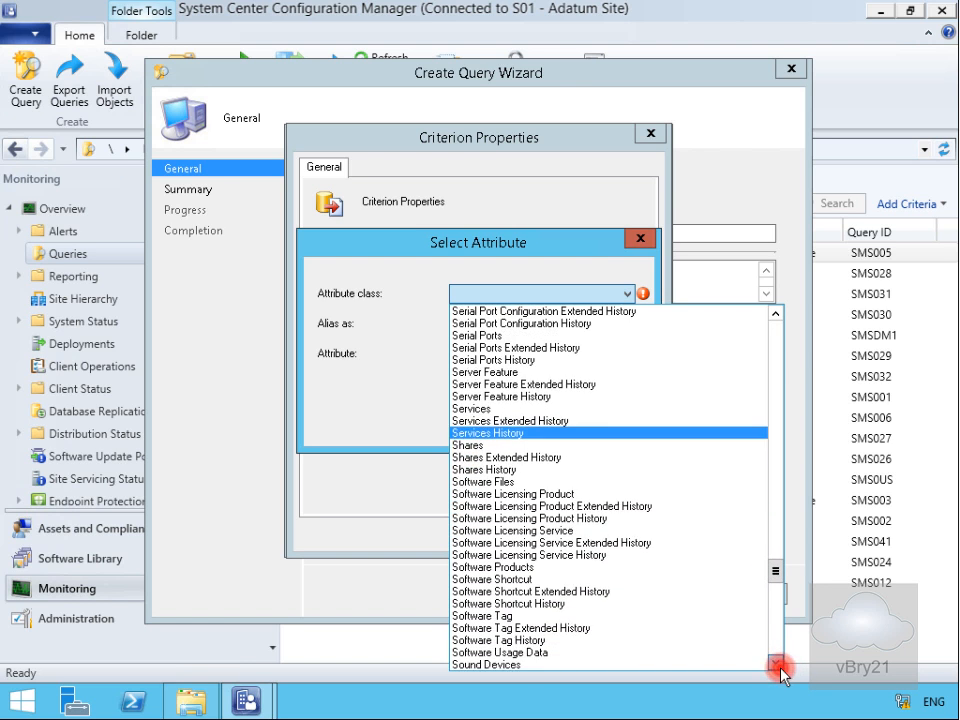
left_click(778, 665)
left_click(778, 665)
left_click(778, 665)
left_click(778, 665)
left_click(778, 665)
left_click(778, 665)
left_click(778, 665)
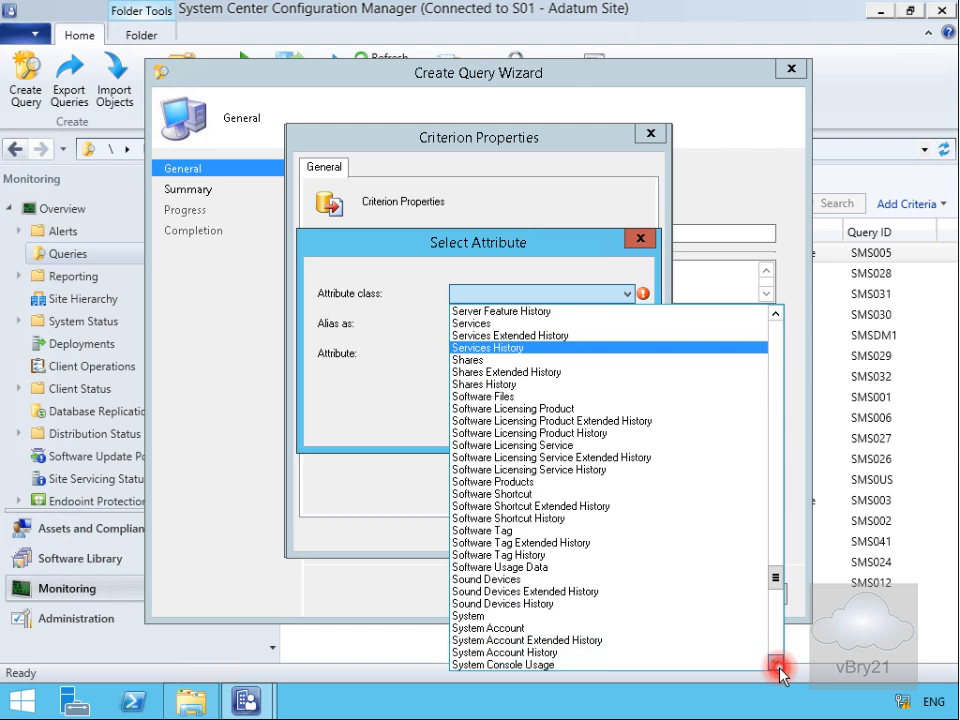
left_click(778, 665)
left_click(778, 665)
left_click(778, 665)
left_click(778, 665)
left_click(778, 665)
left_click(778, 665)
left_click(778, 665)
left_click(778, 665)
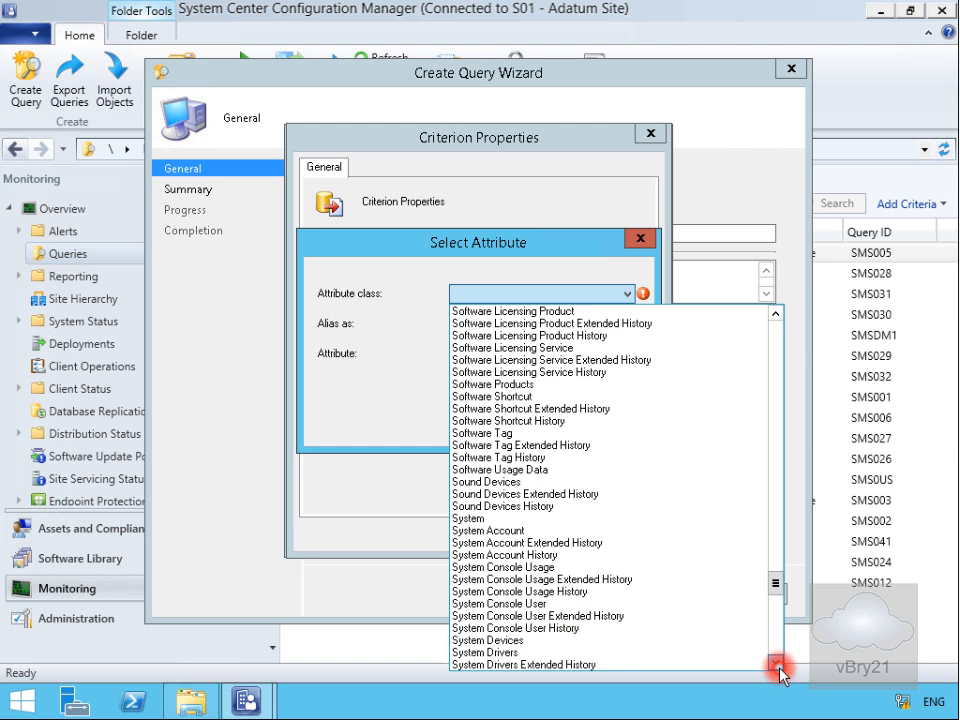
left_click(778, 665)
left_click(778, 665)
left_click(778, 665)
left_click(778, 665)
left_click(778, 665)
left_click(778, 665)
left_click(778, 665)
left_click(778, 665)
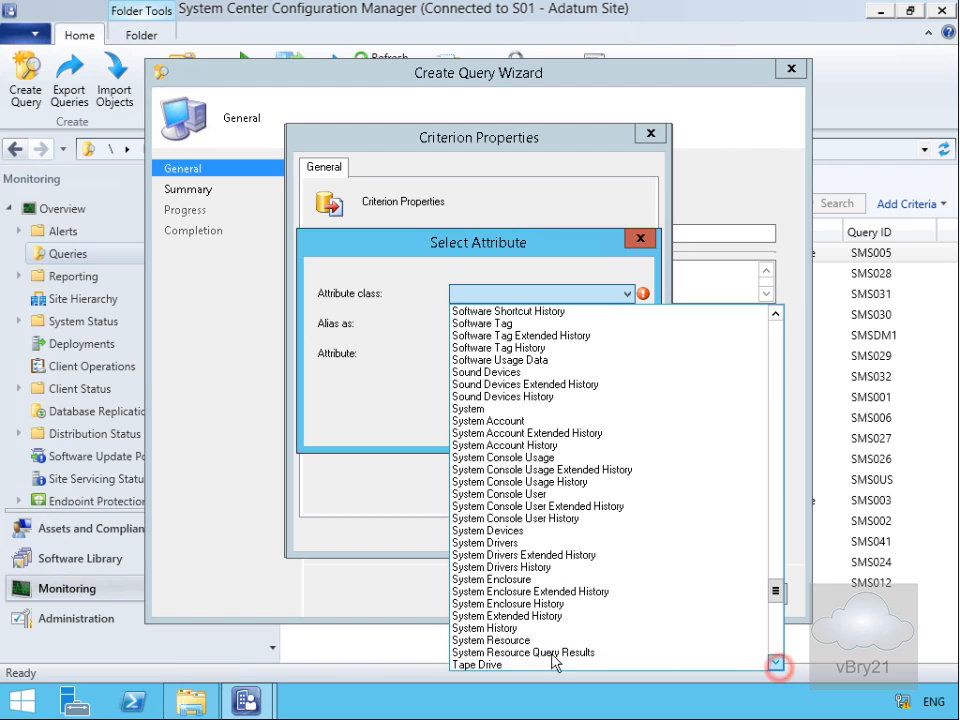
left_click(506, 640)
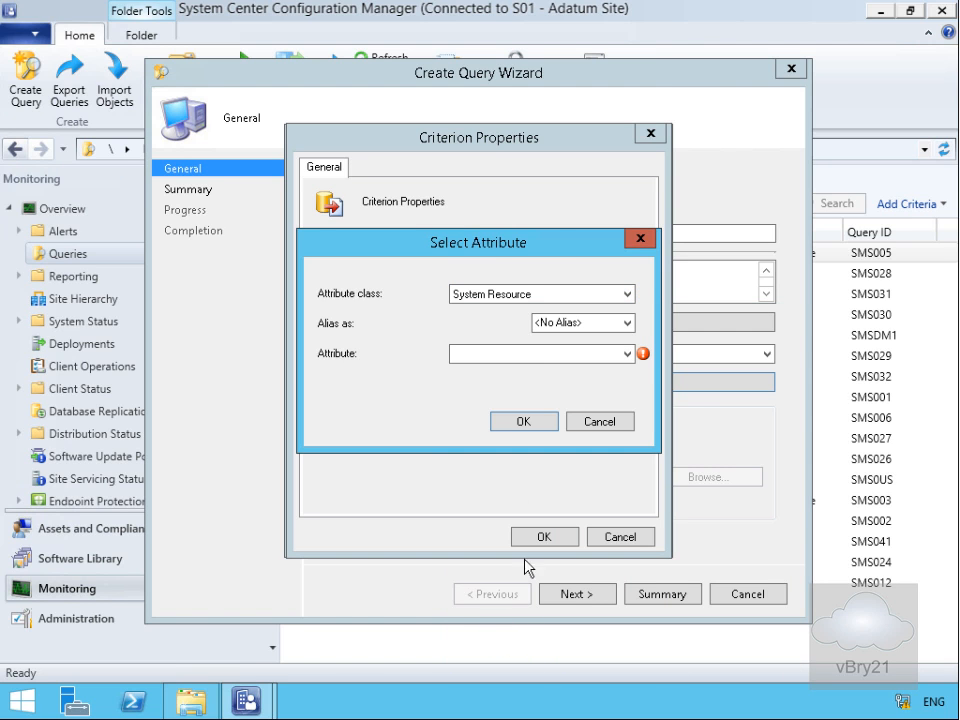
Choose Name as the criterion's attribute and accept the attribute selection
left_click(534, 354)
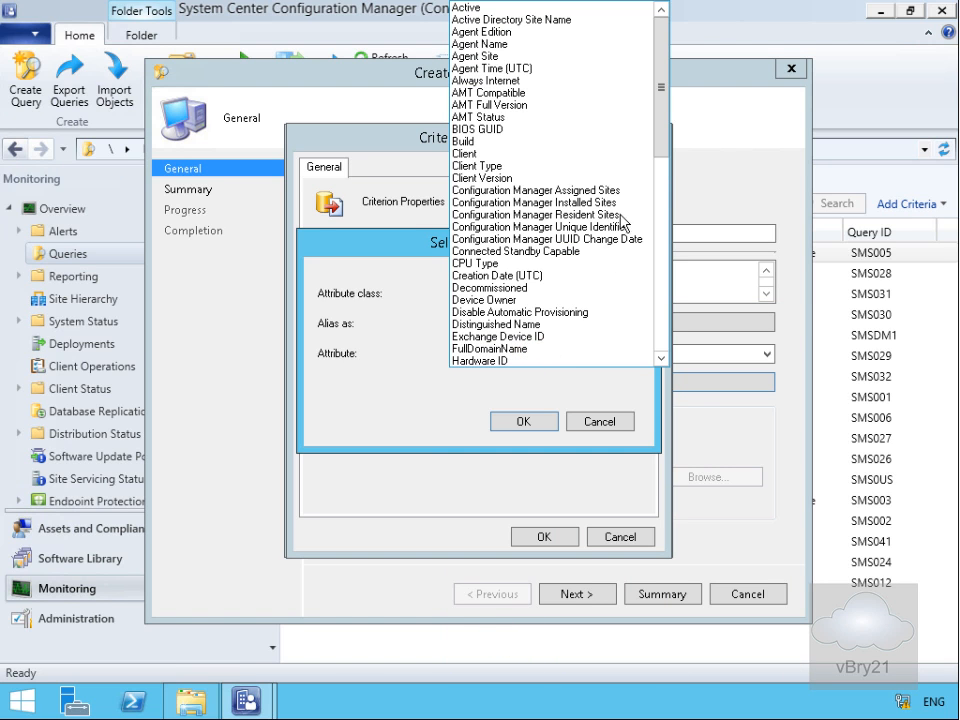
left_click_drag(659, 128, 660, 226)
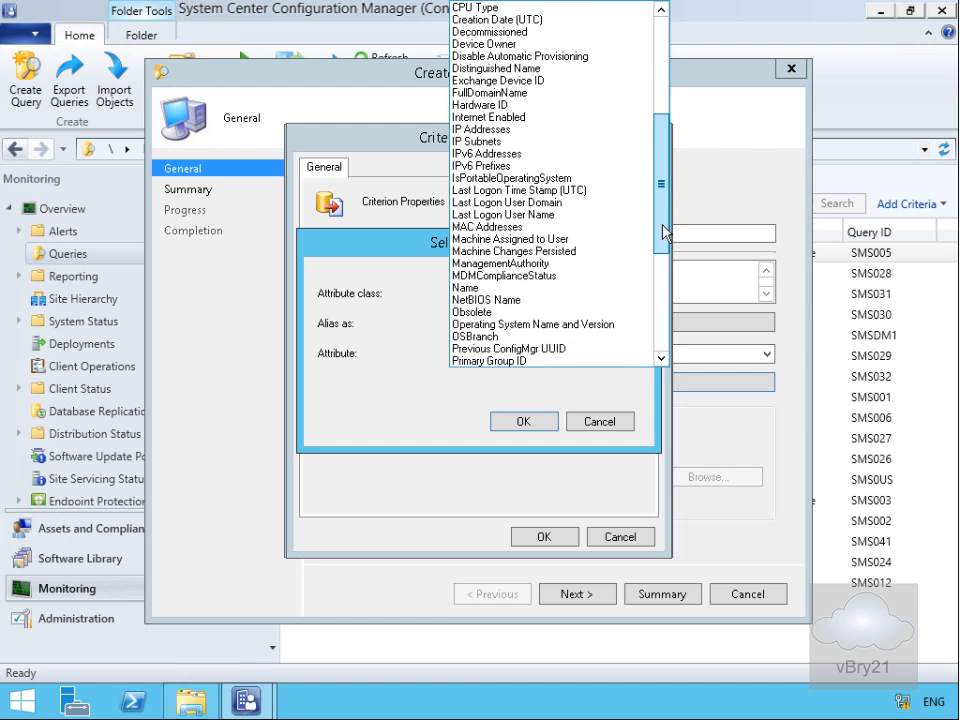
left_click(490, 289)
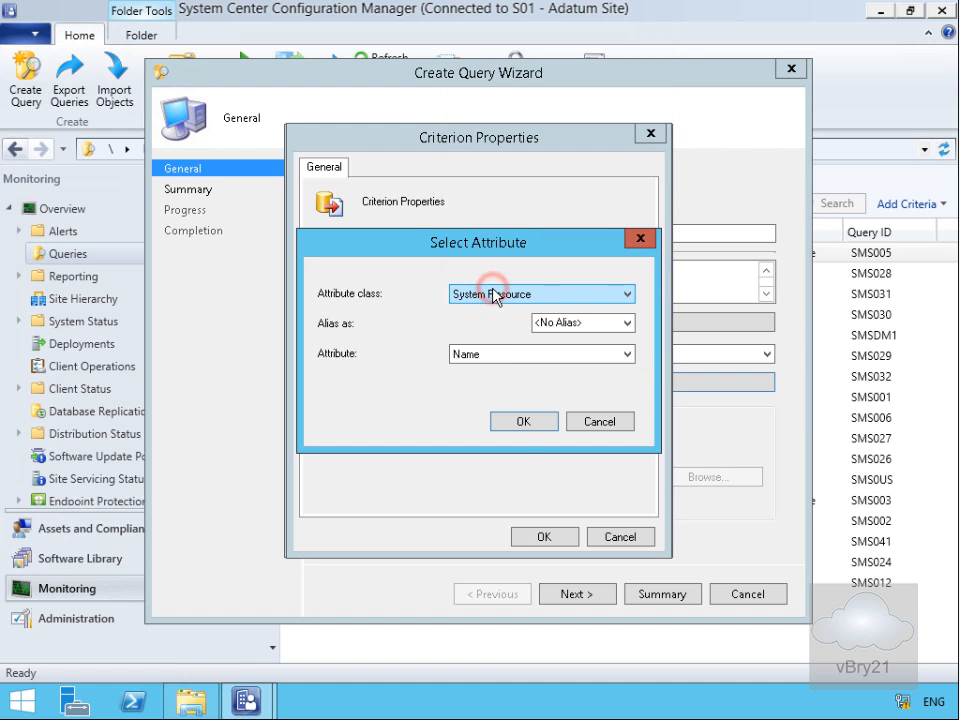
left_click(508, 424)
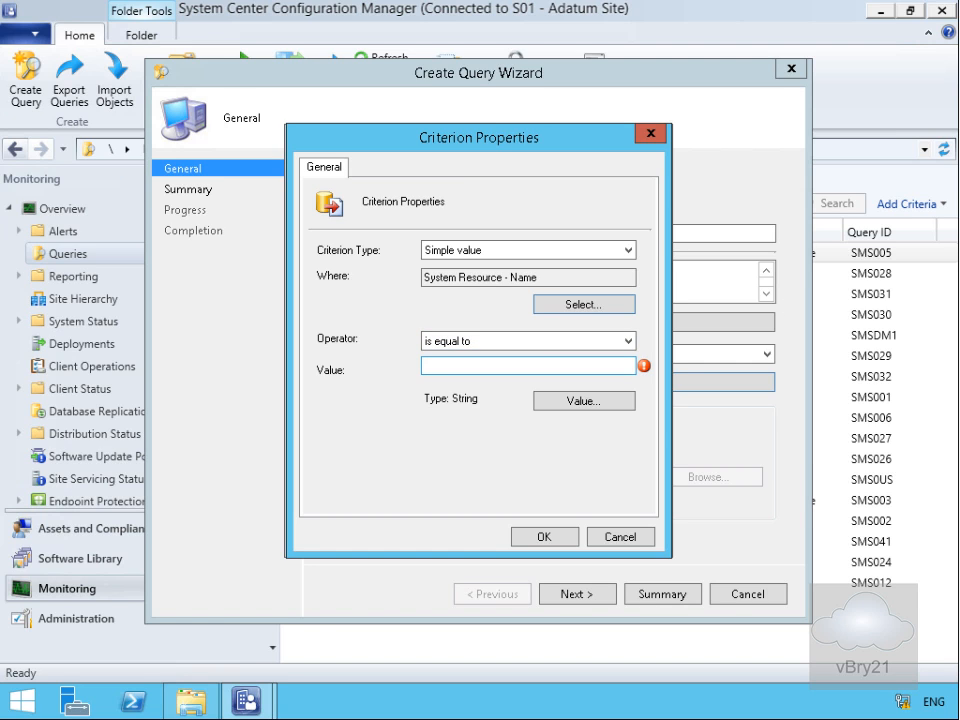
Set the criterion's operator to is like with the value %LON%, and accept the criterion
left_click(516, 341)
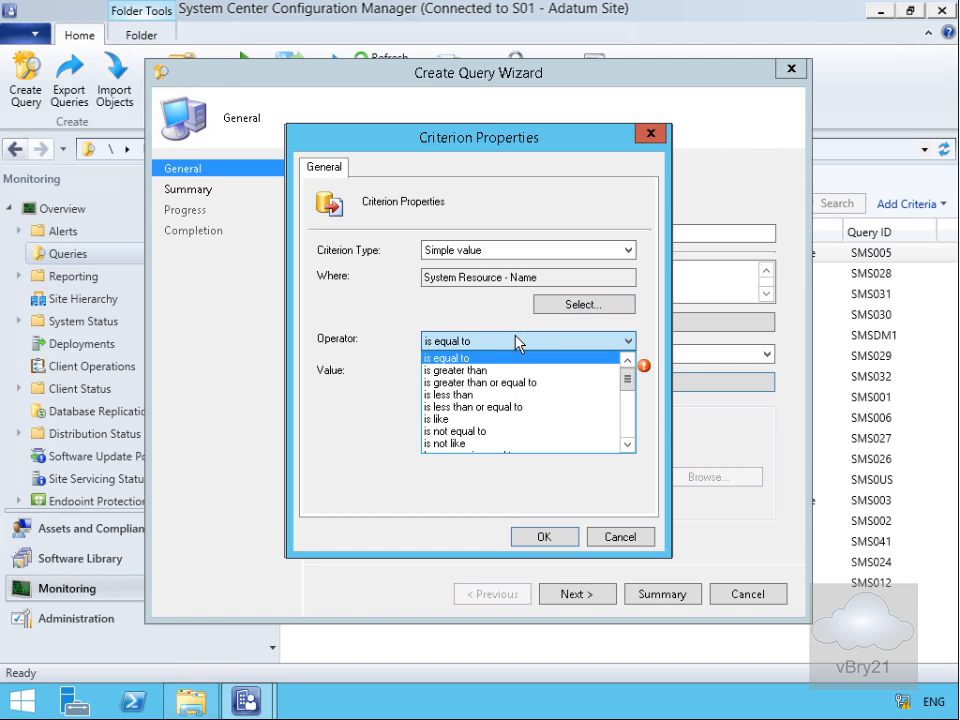
left_click(440, 419)
left_click(450, 368)
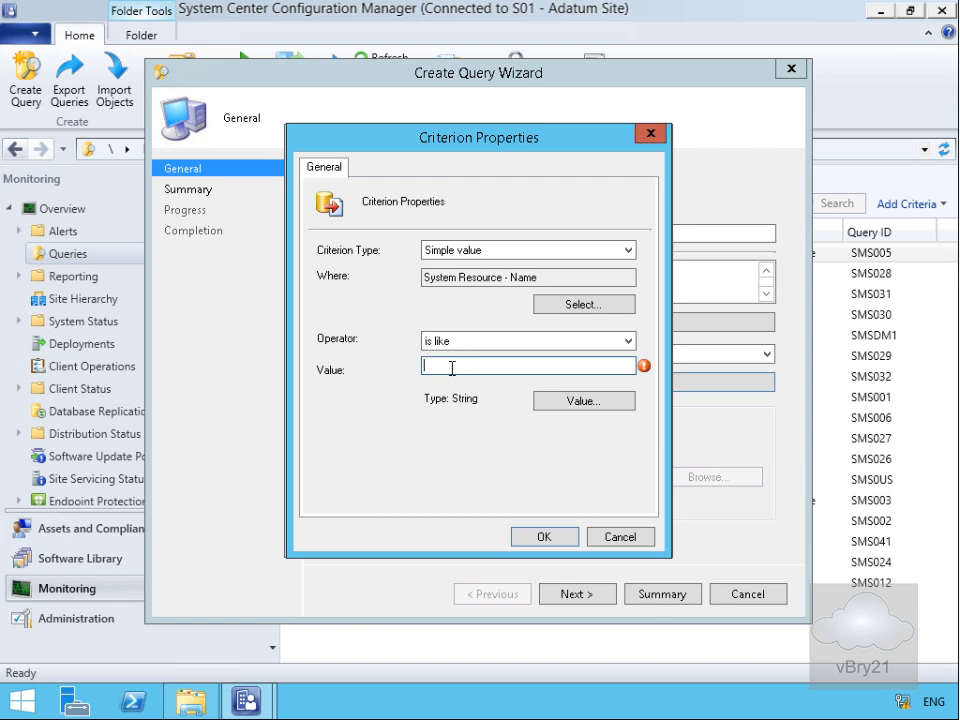
type("%LON%")
left_click(522, 537)
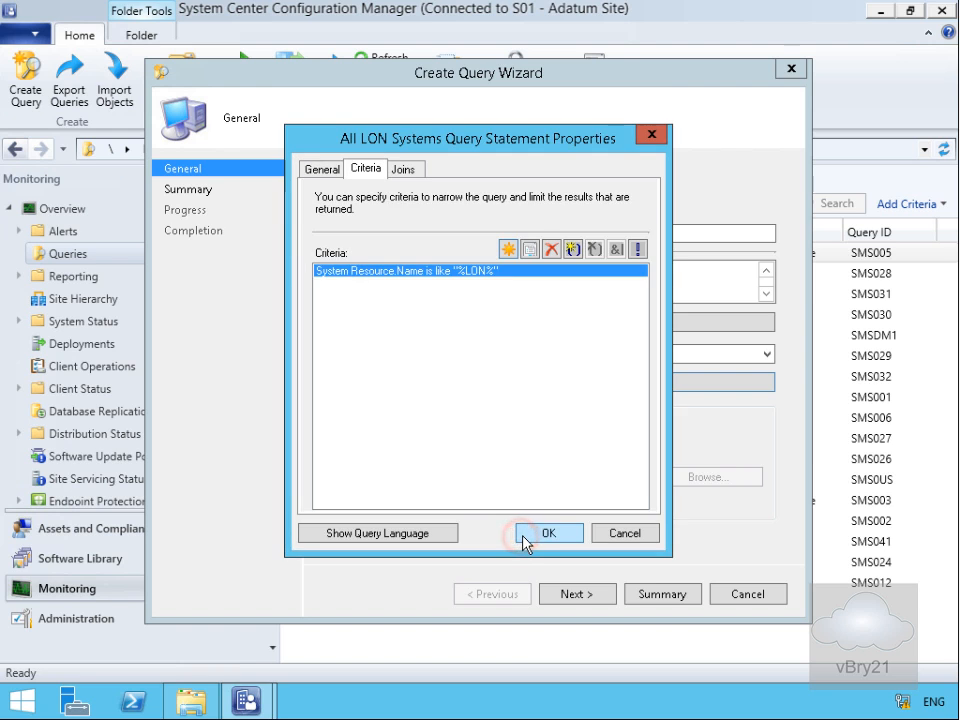
Accept the query statement, complete the Create Query Wizard for All LON Systems without collection limiting, and close it
left_click(551, 535)
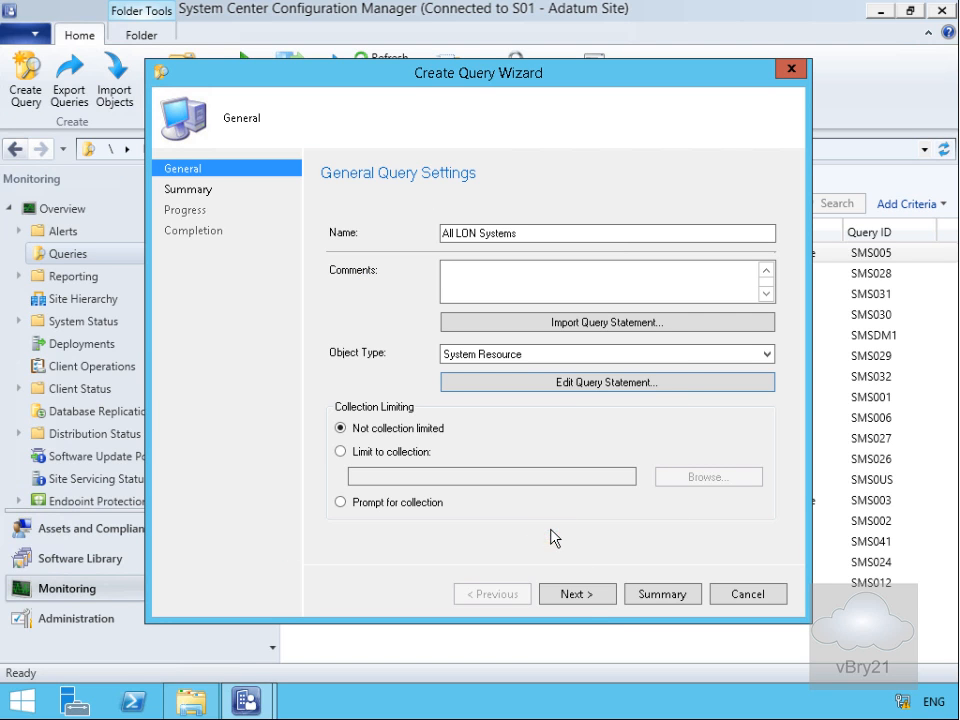
left_click(590, 596)
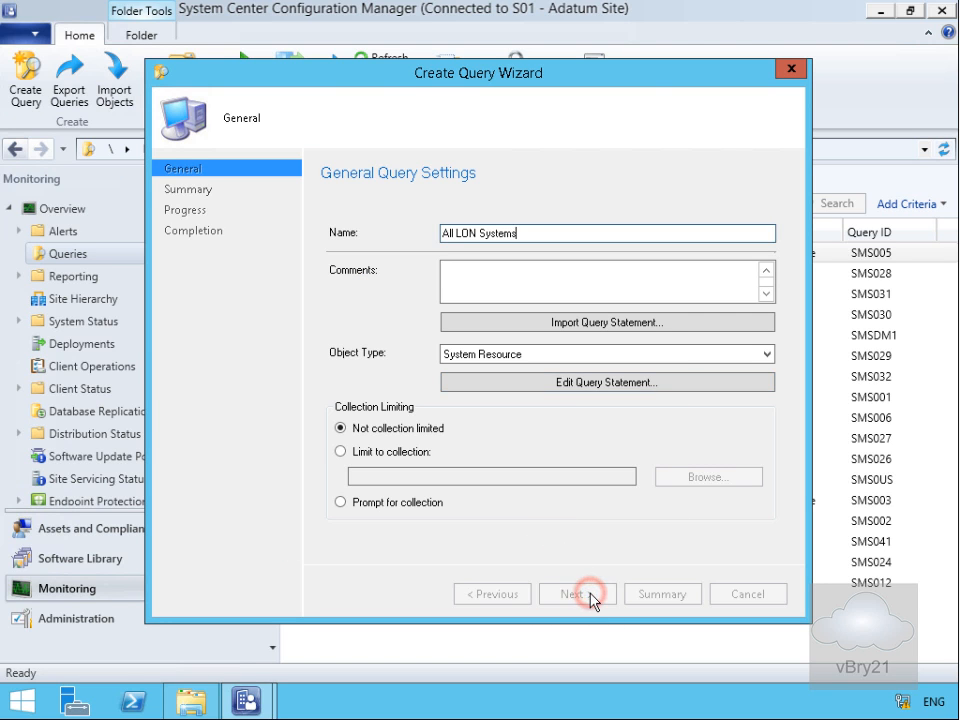
left_click(590, 596)
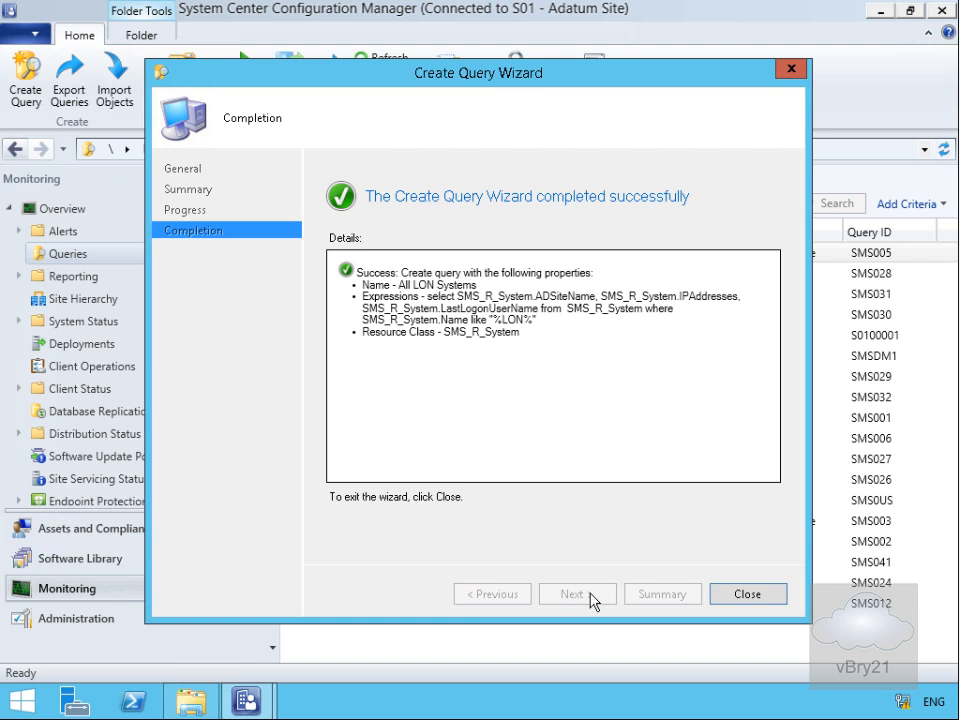
left_click(729, 595)
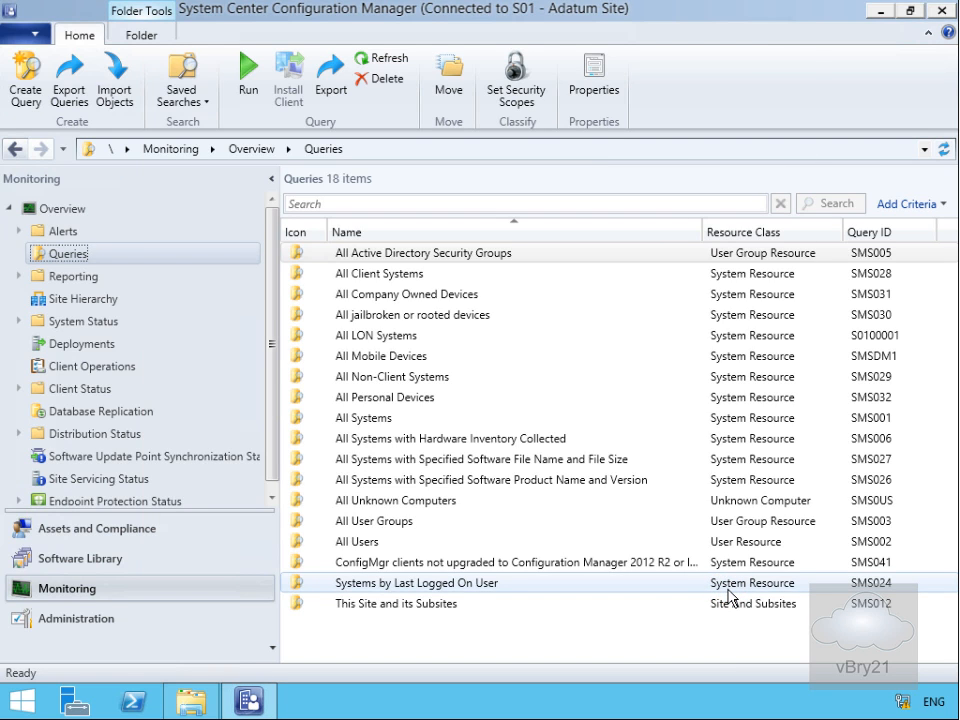
Run the All LON Systems query from the list of queries
left_click(384, 342)
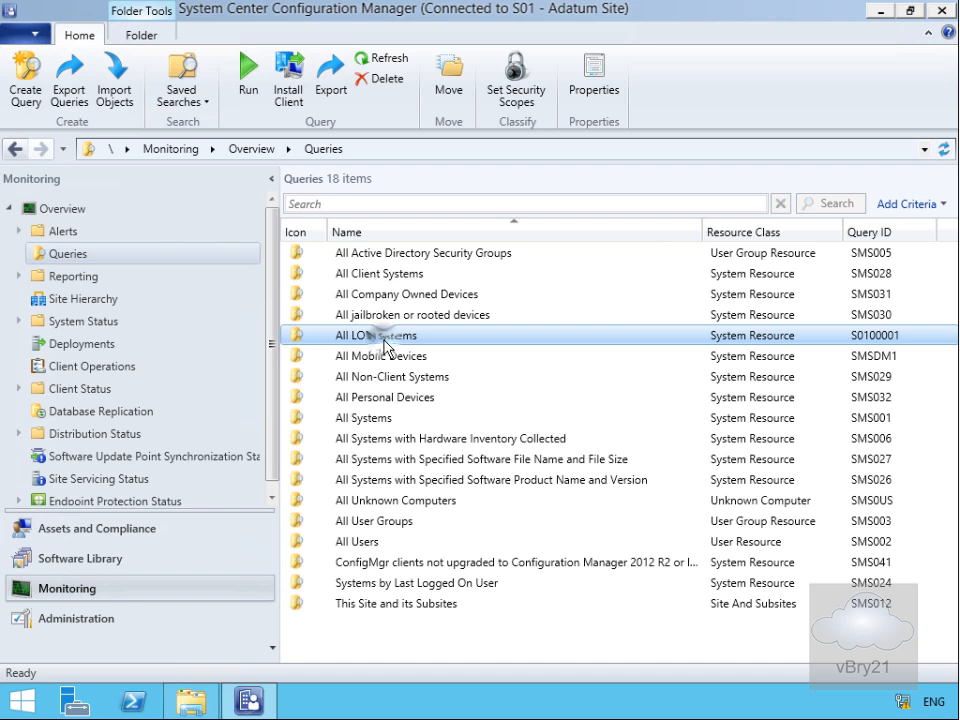
right_click(385, 343)
left_click(424, 354)
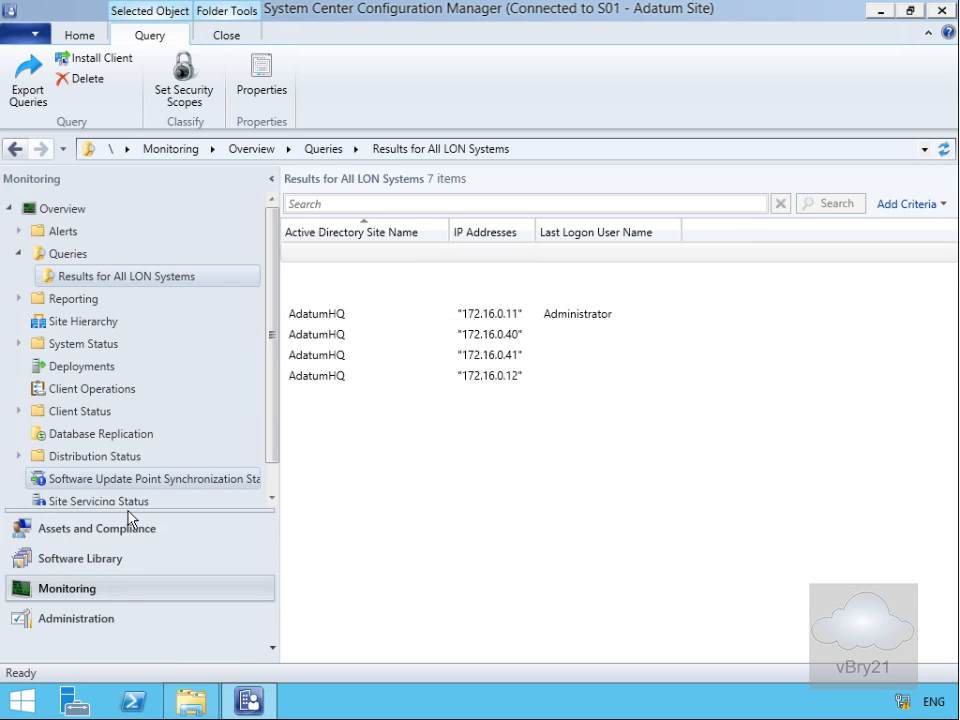
Switch to the Logs folder in File Explorer, open SMSProv.log and find the text %LON% searching downward
left_click(197, 708)
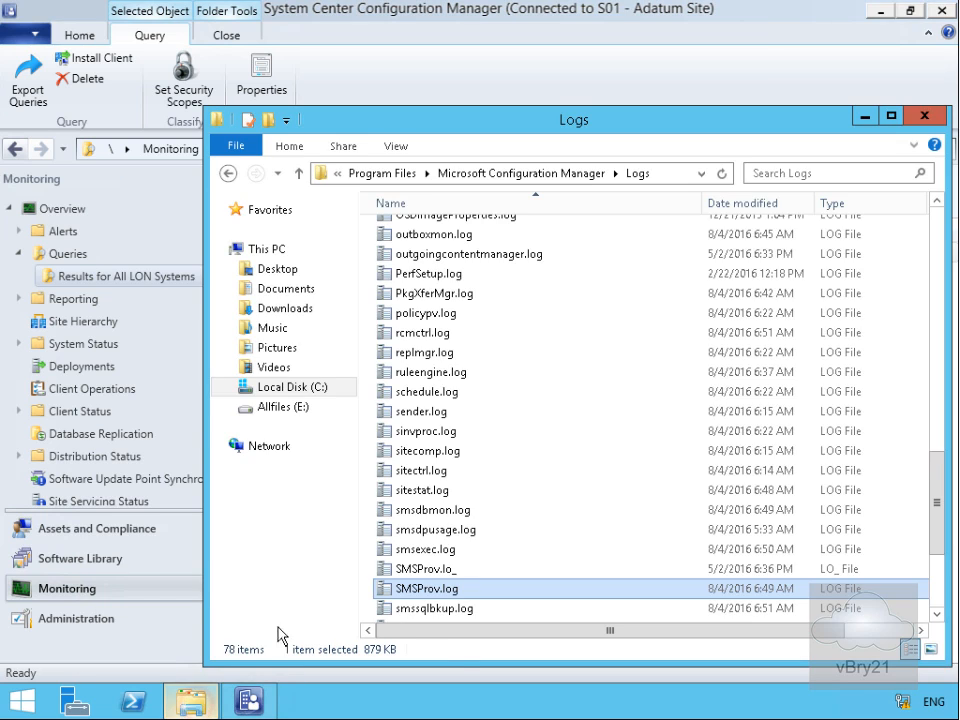
double_click(454, 590)
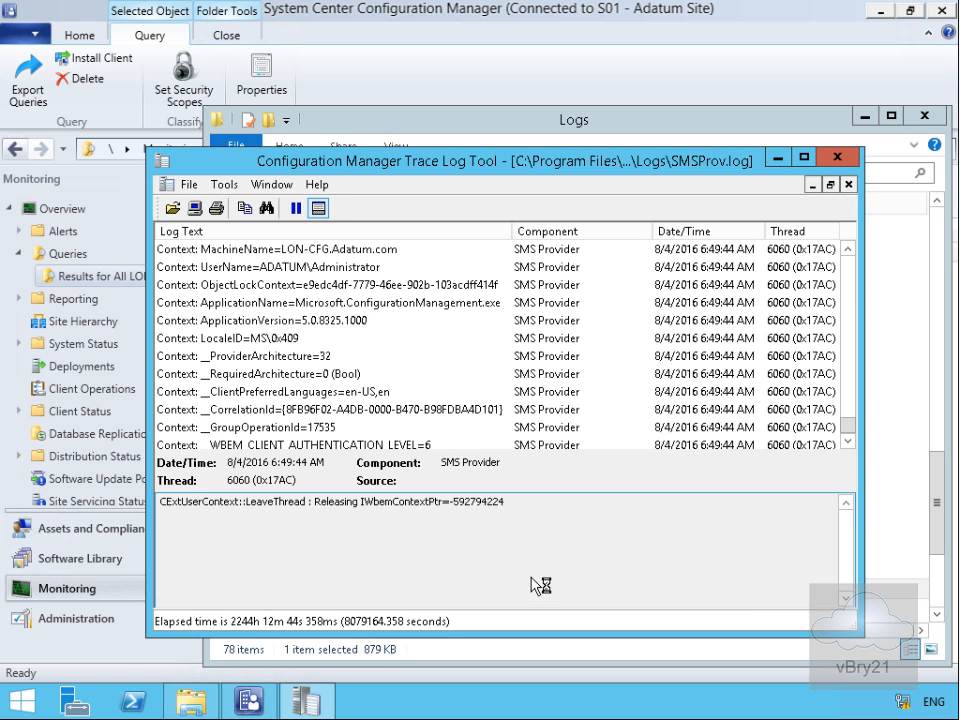
left_click(223, 185)
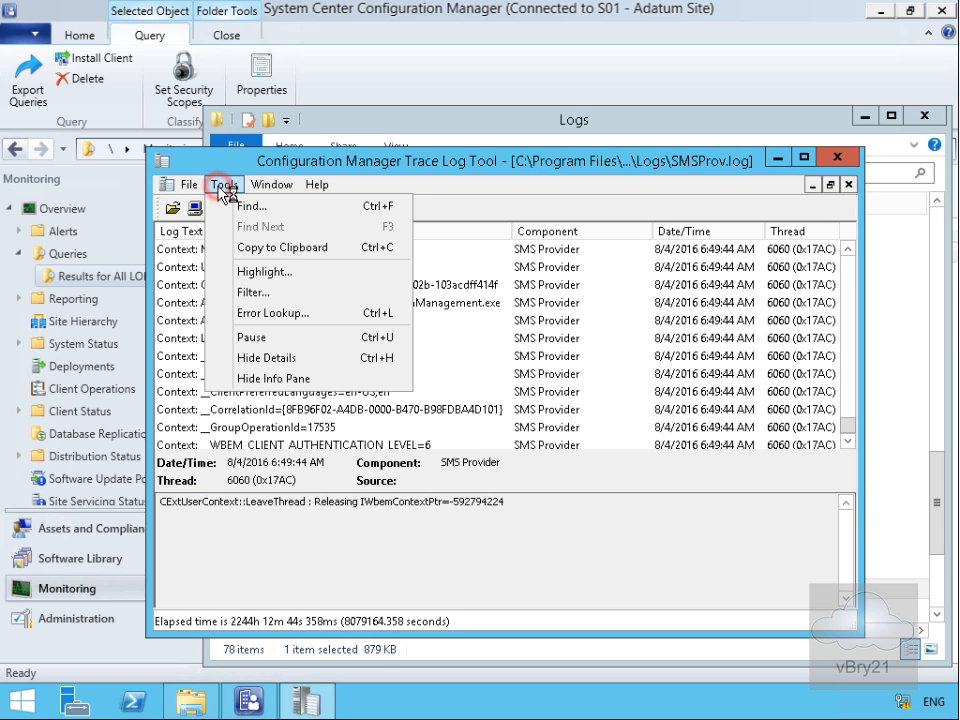
left_click(242, 206)
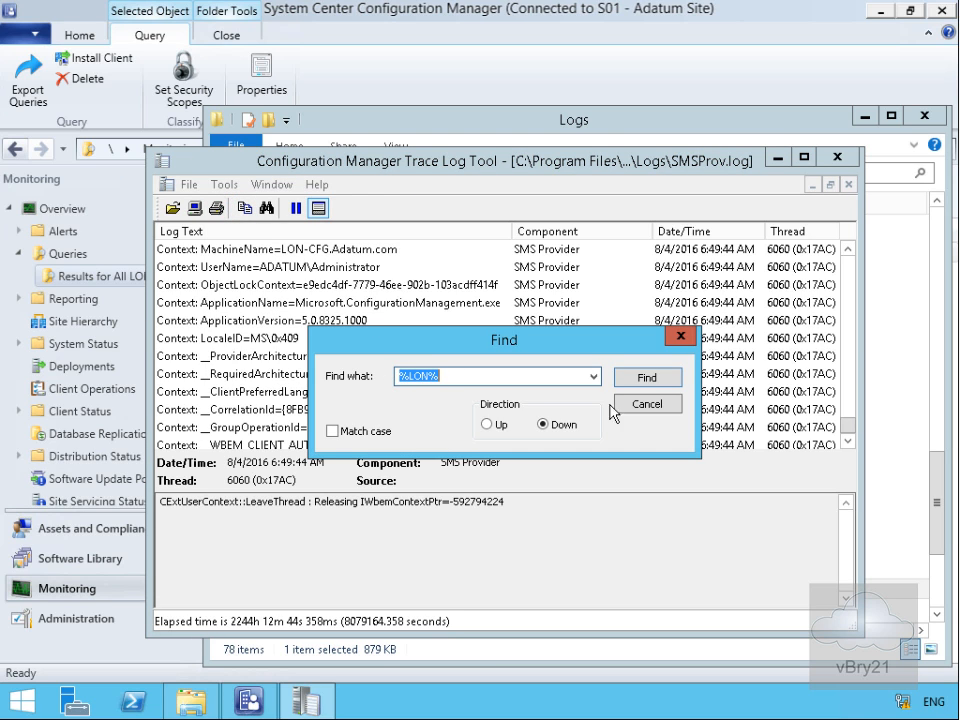
left_click(640, 380)
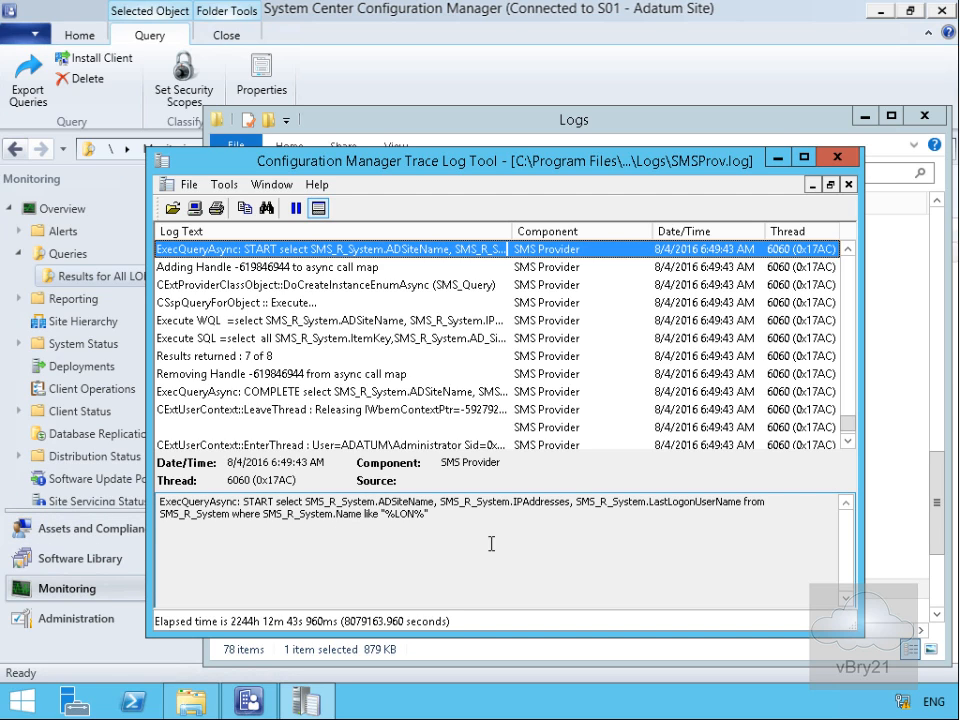
Examine the Execute WQL and Execute SQL entries of the query in the log, and close the log and the Logs folder
key("F3")
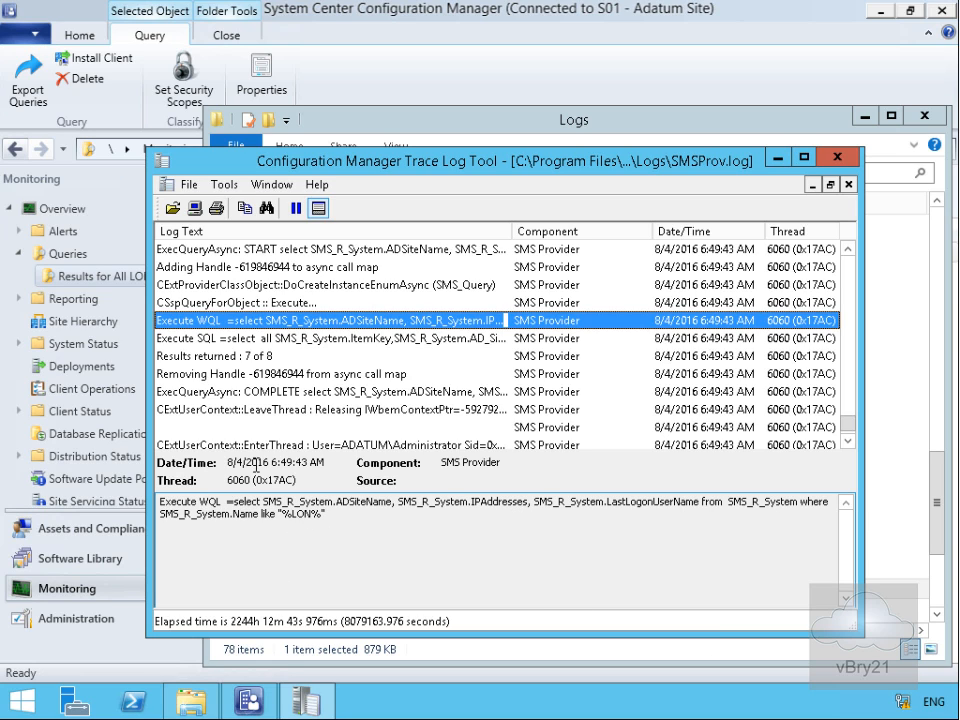
left_click(222, 338)
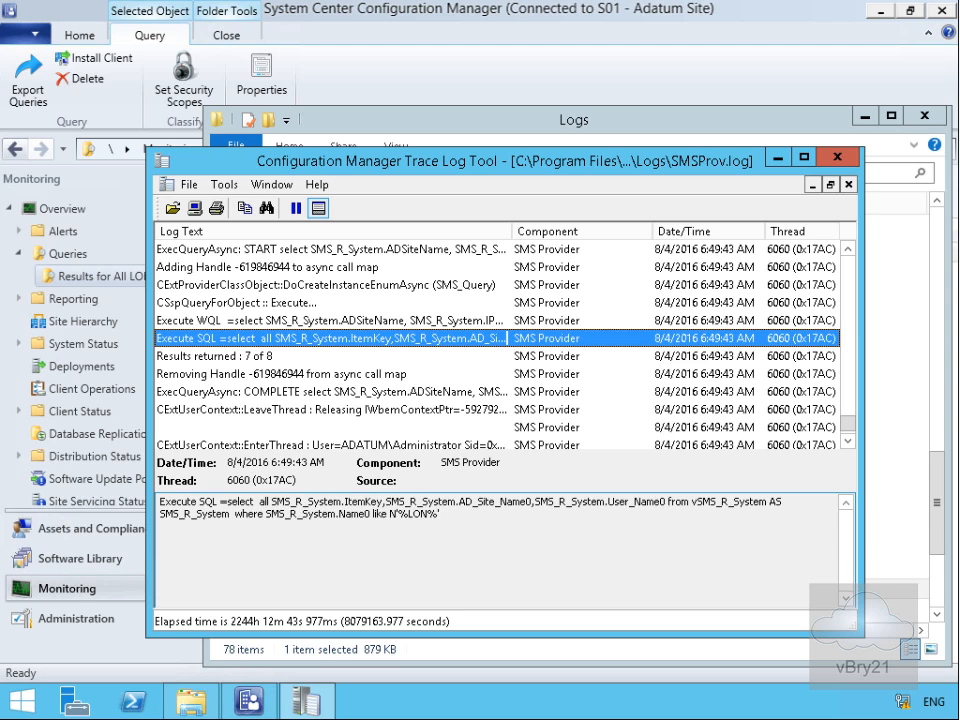
left_click(839, 157)
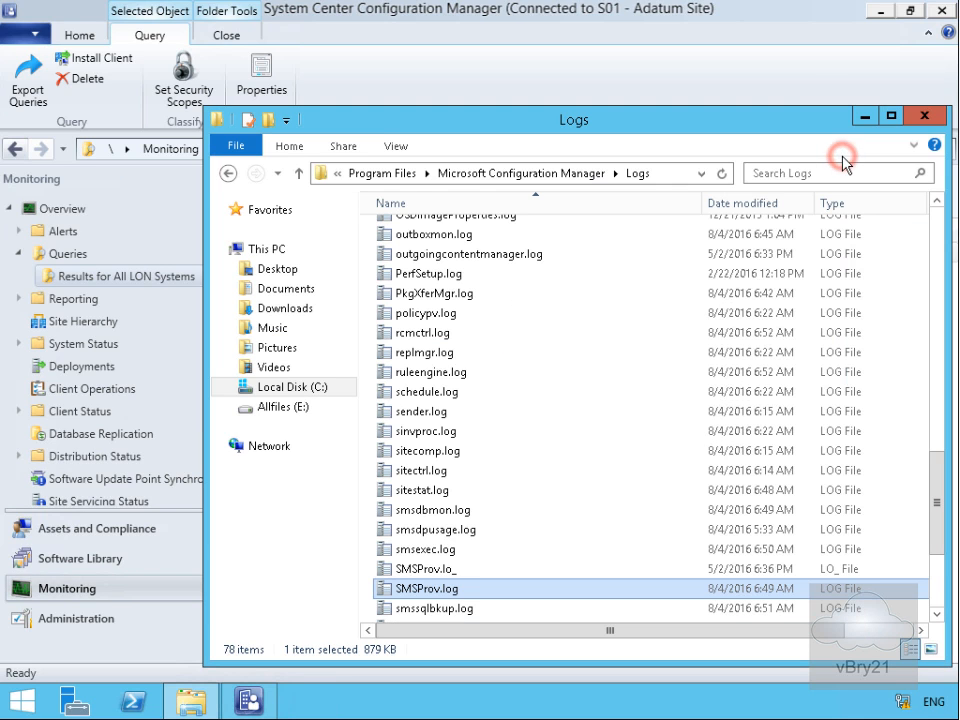
left_click(925, 116)
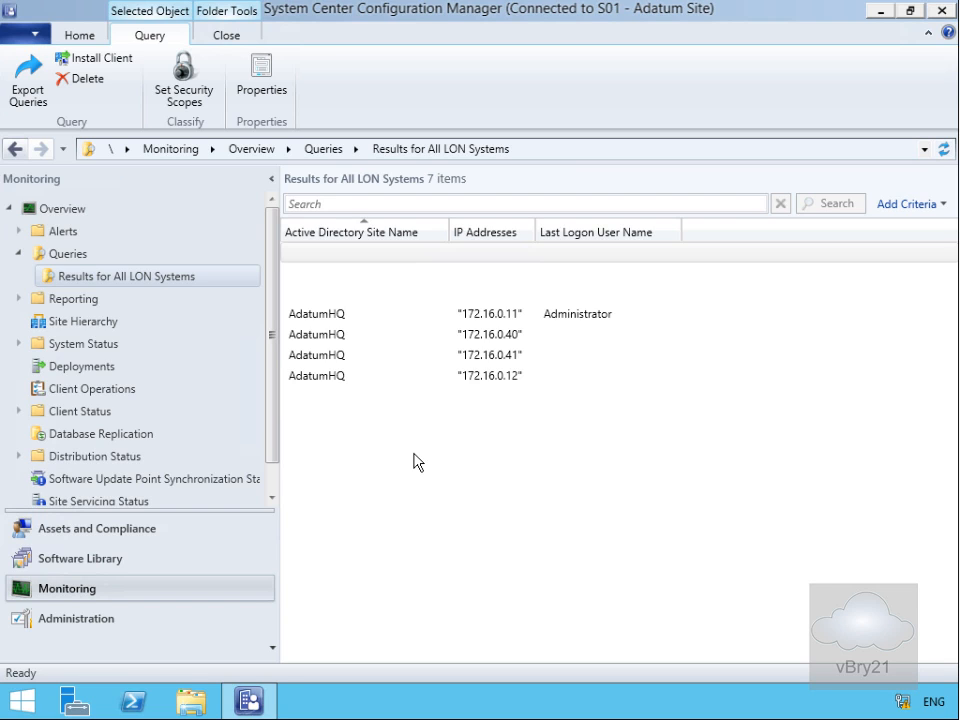
Start a new status message query under System Status and name it All LON System Status Messages
left_click(60, 254)
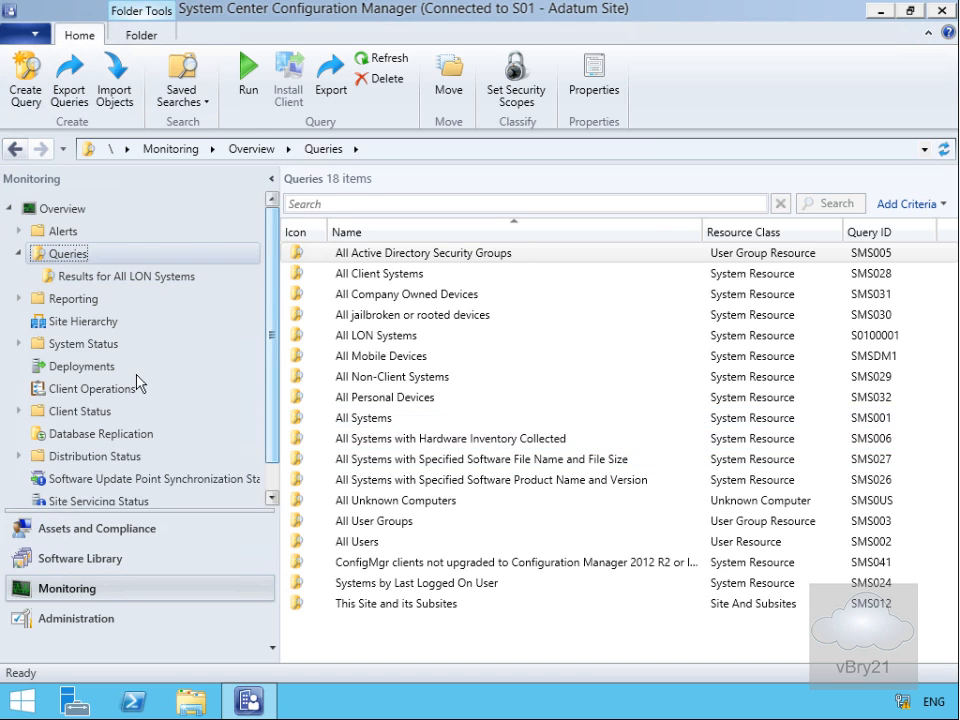
left_click(18, 343)
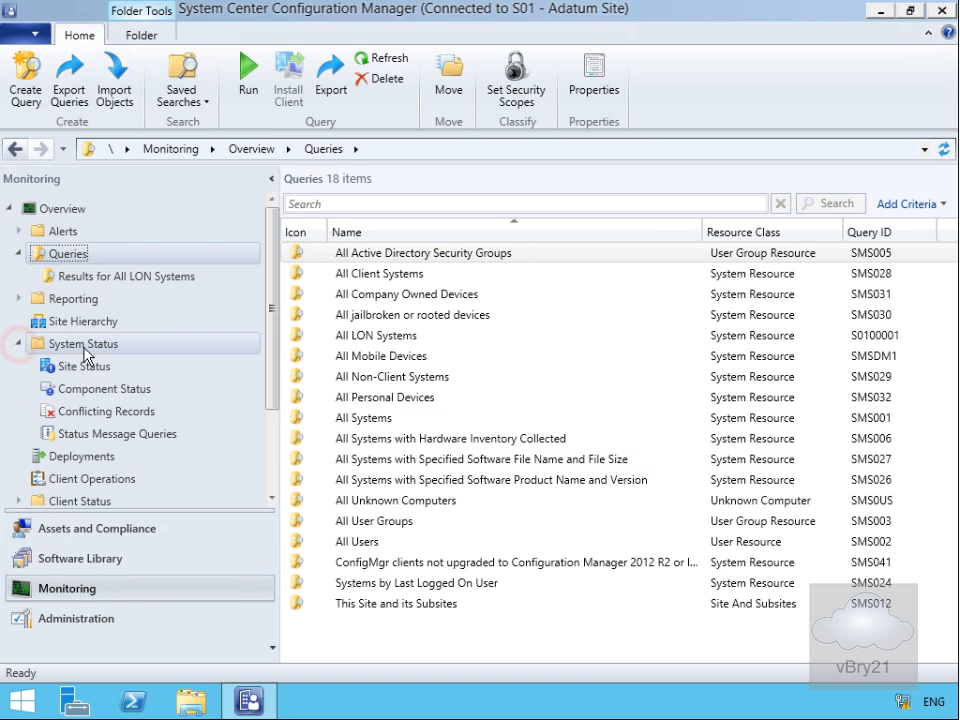
left_click(120, 435)
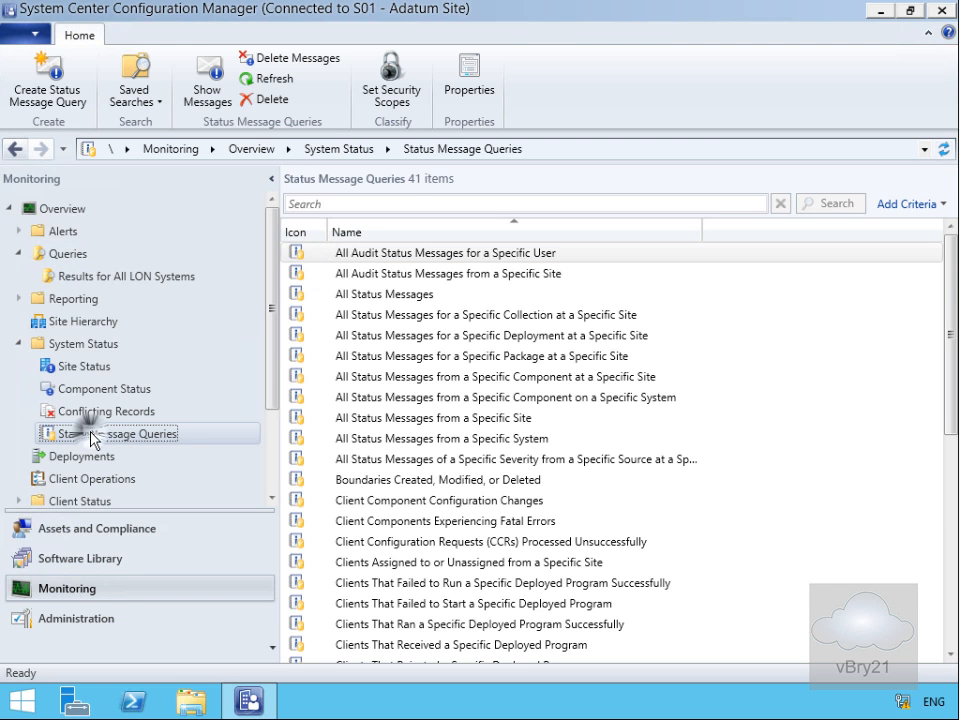
right_click(96, 435)
left_click(175, 449)
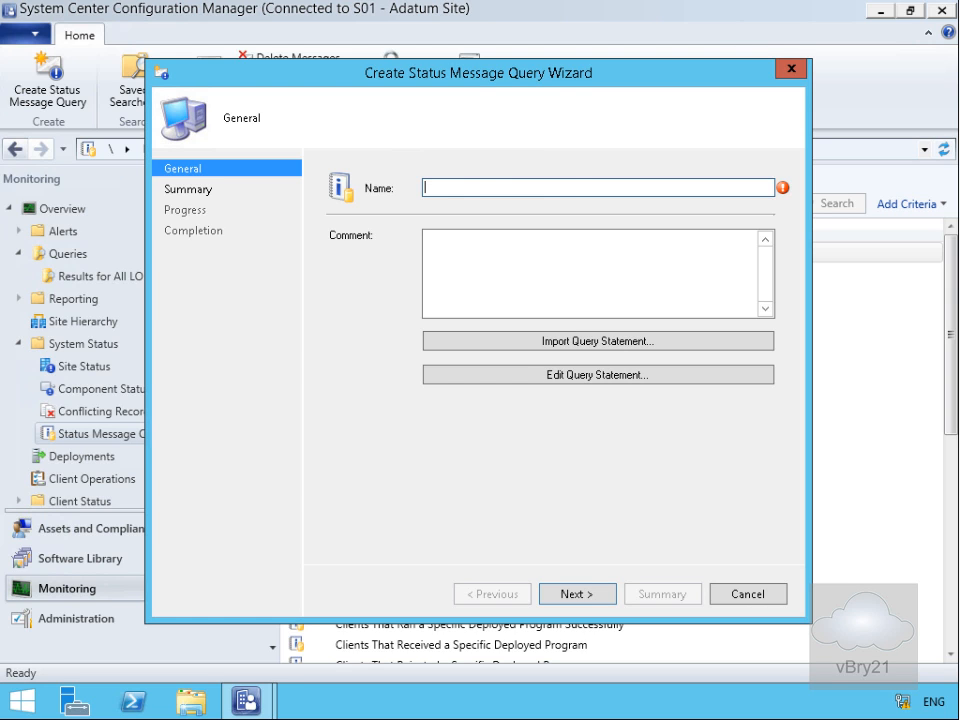
type("All LON System Status Messages")
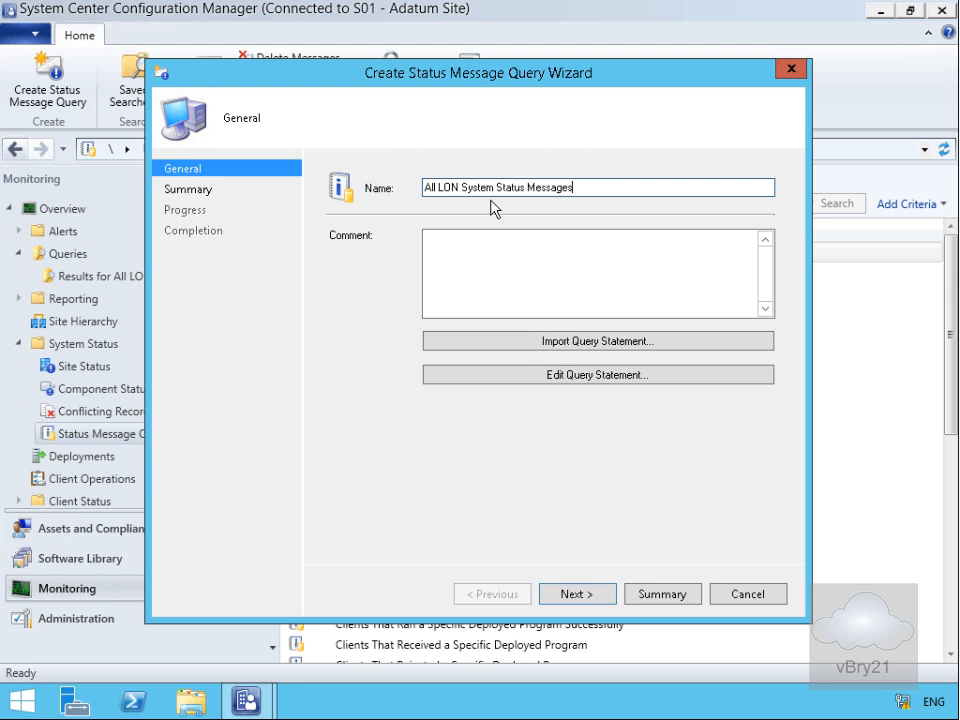
Import the query statement from All Status Messages from a Specific System into the new status message query
left_click(556, 342)
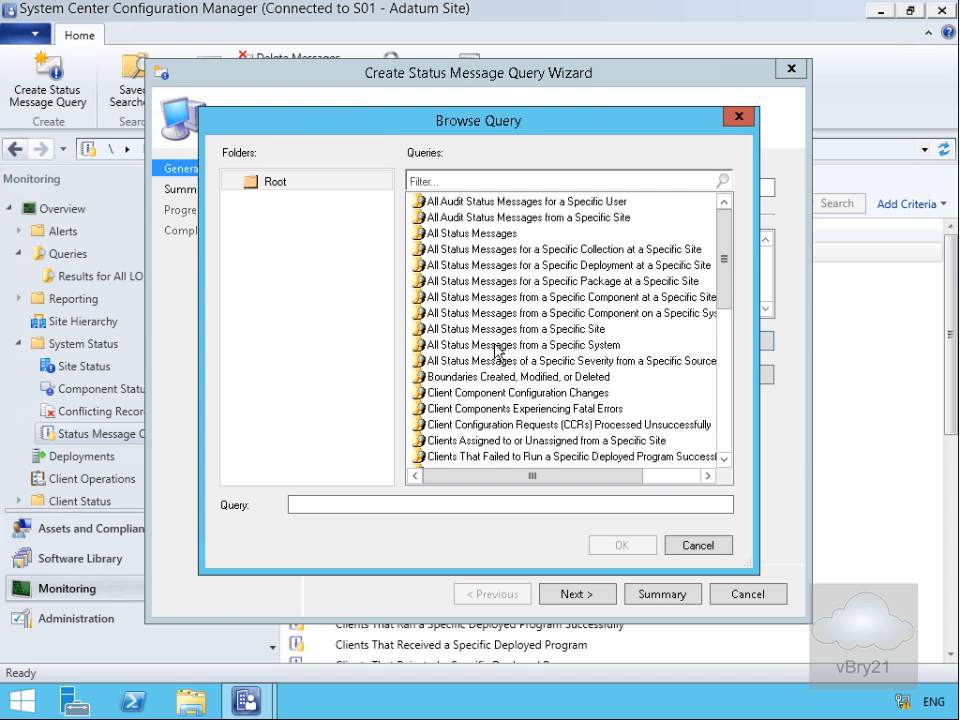
left_click(494, 345)
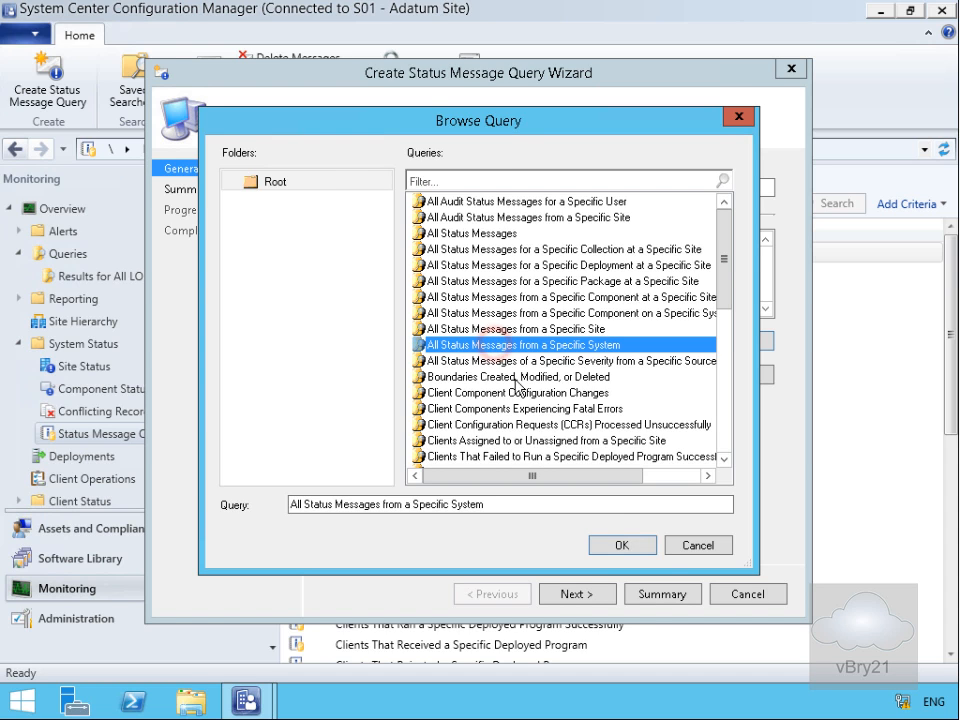
left_click(641, 547)
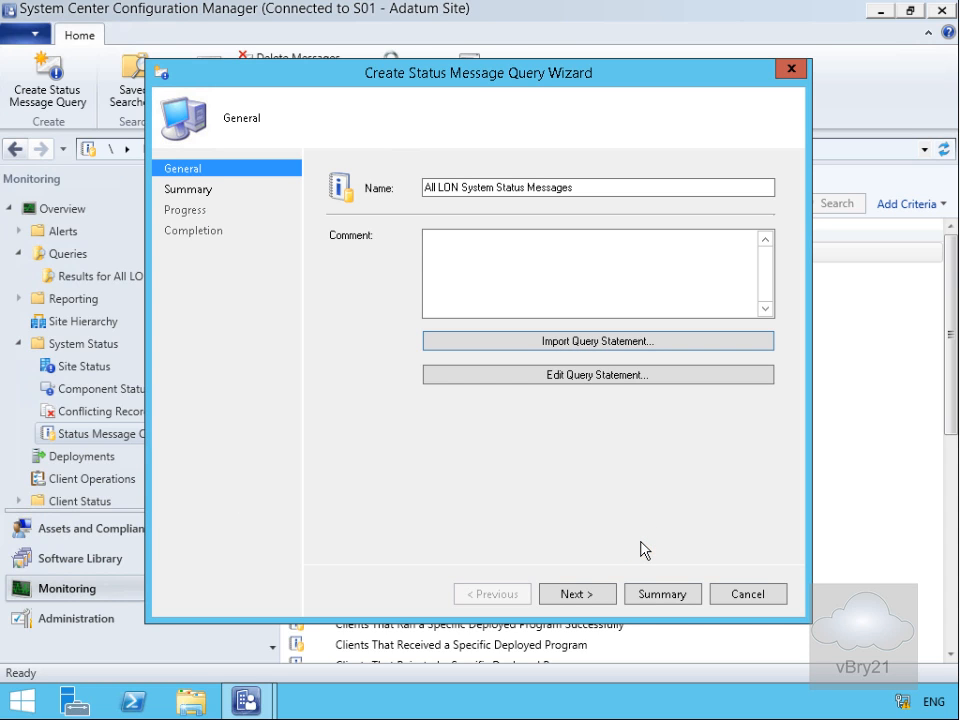
Edit the imported statement's Machine Name criterion to use the operator is greater than or equal to, keeping the prompted value
left_click(576, 379)
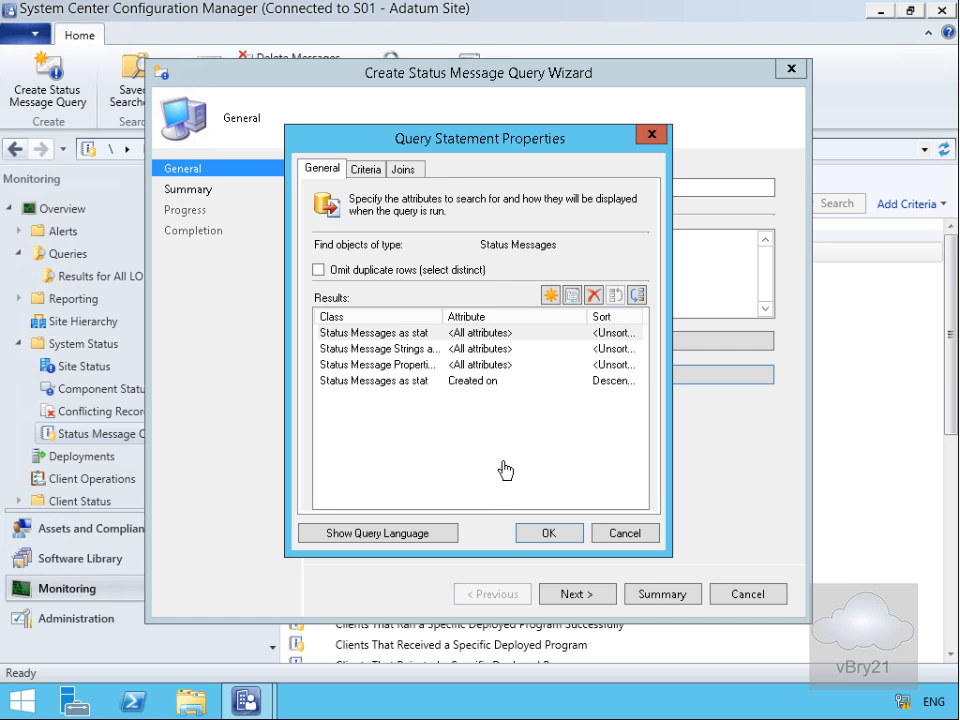
left_click(358, 170)
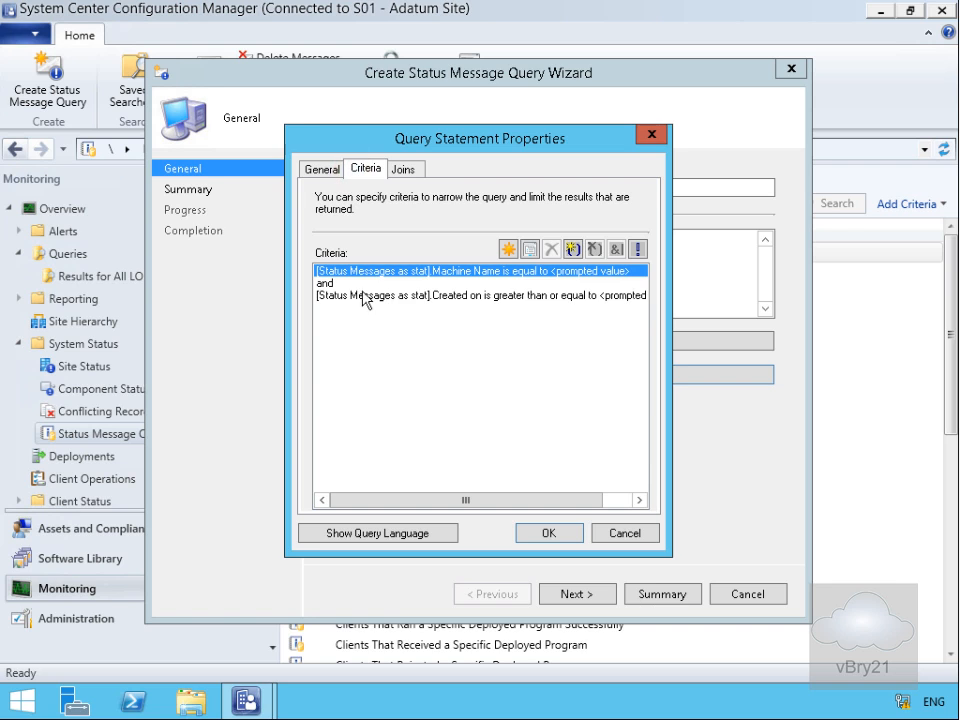
double_click(525, 276)
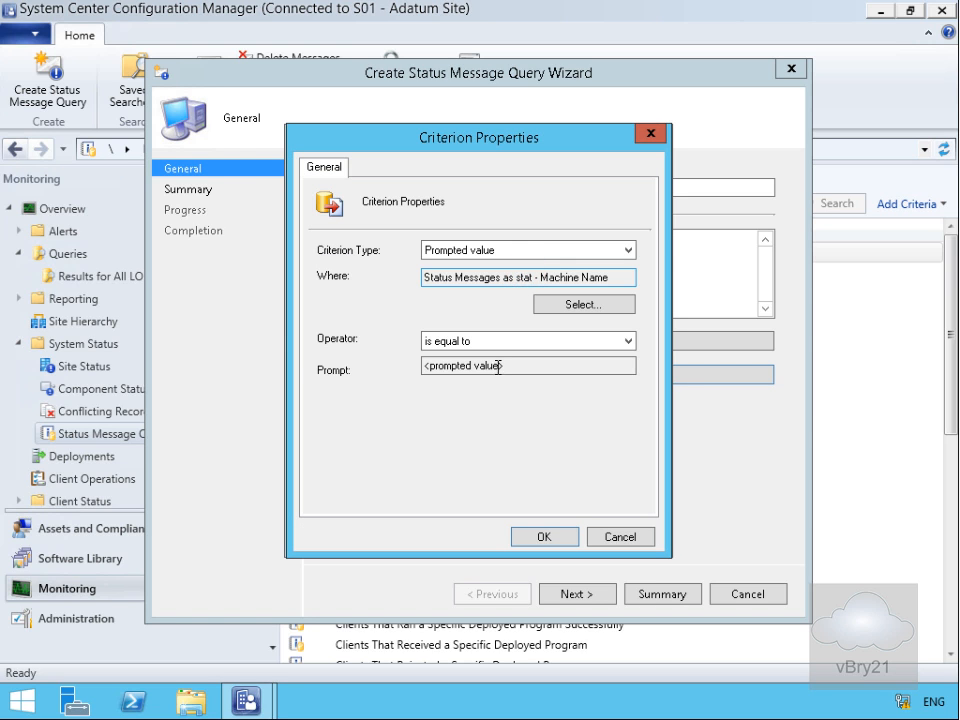
left_click(489, 345)
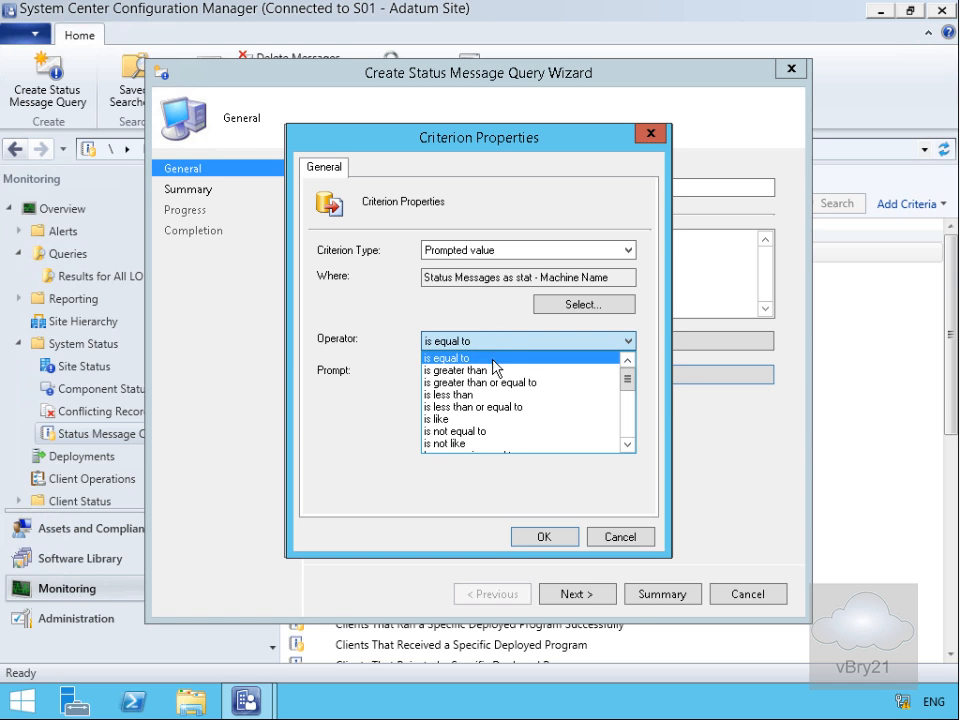
left_click(500, 386)
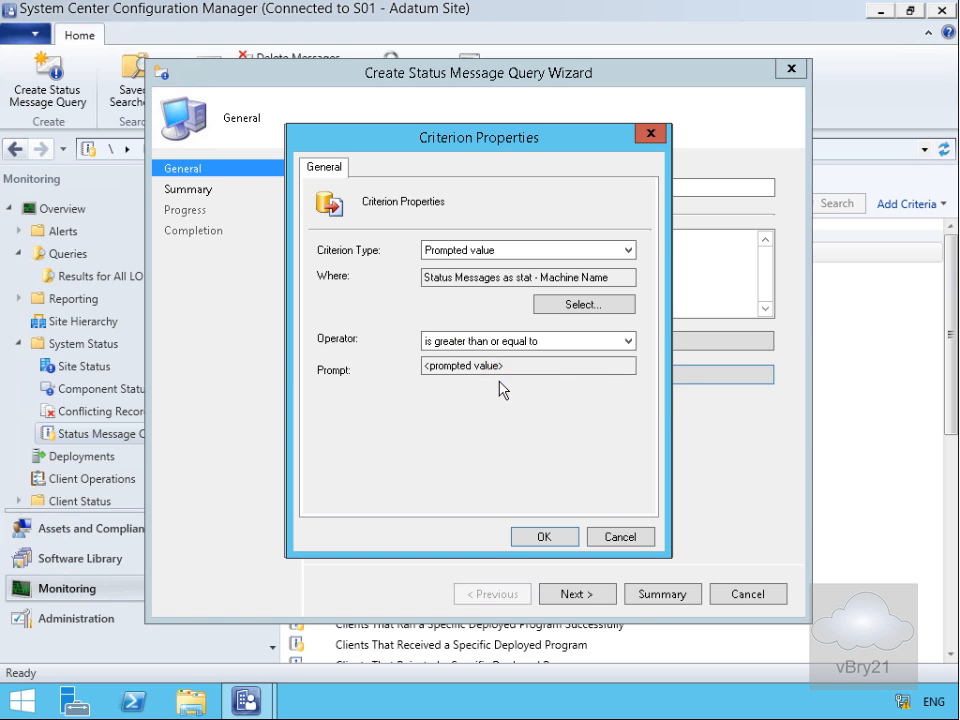
left_click(544, 537)
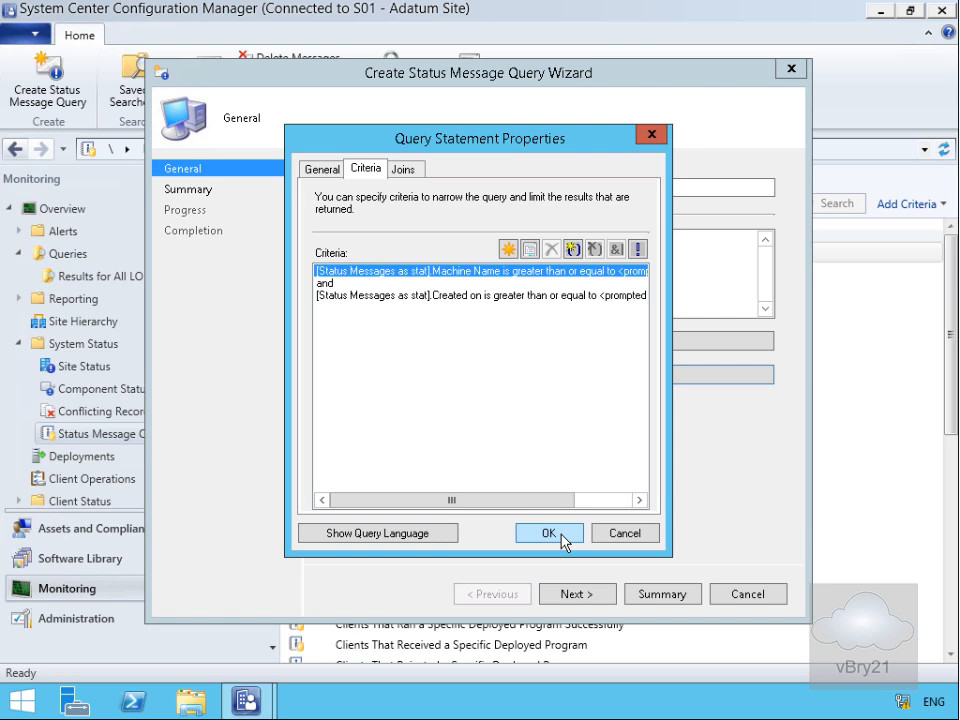
Accept the edited query statement and complete the wizard to create the All LON System Status Messages query
left_click(549, 533)
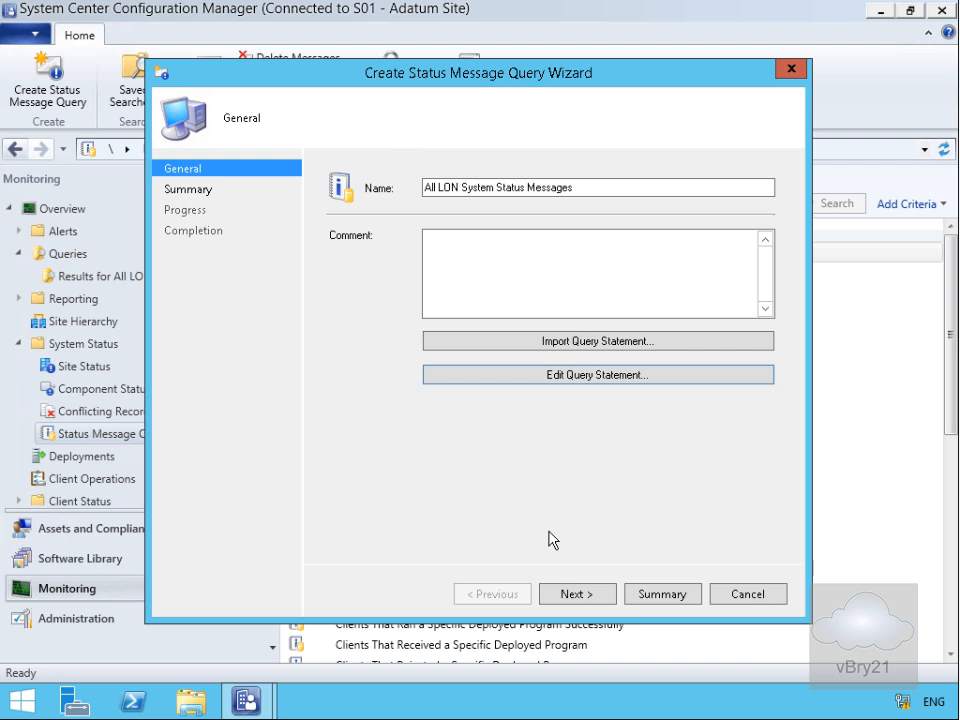
left_click(561, 595)
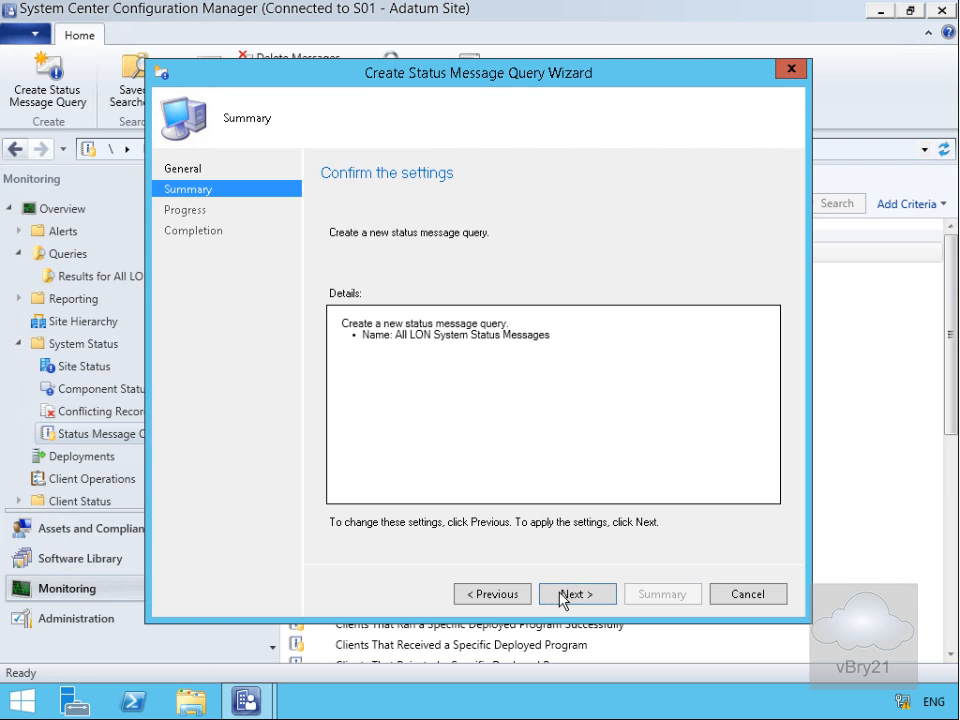
left_click(578, 595)
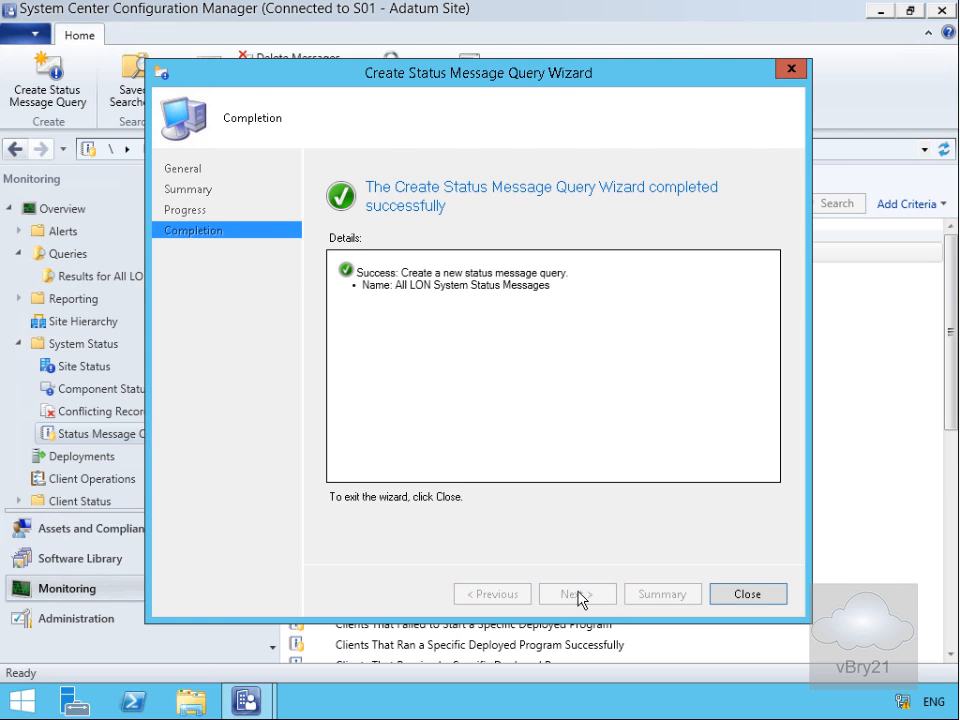
Close the completed wizard and show the messages for the All LON System Status Messages query
left_click(743, 595)
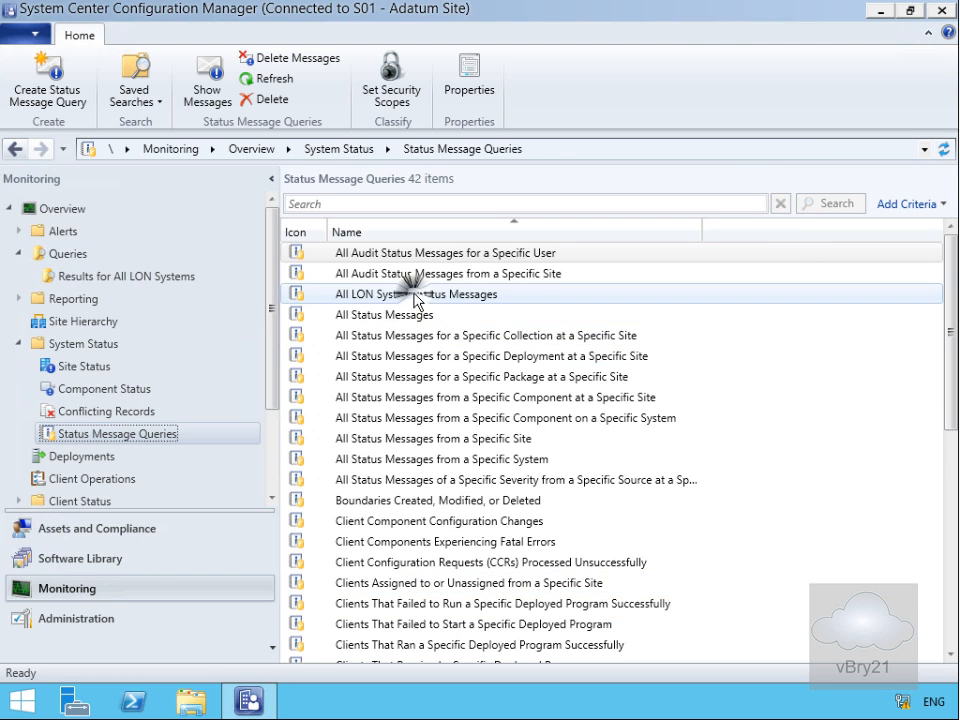
right_click(415, 299)
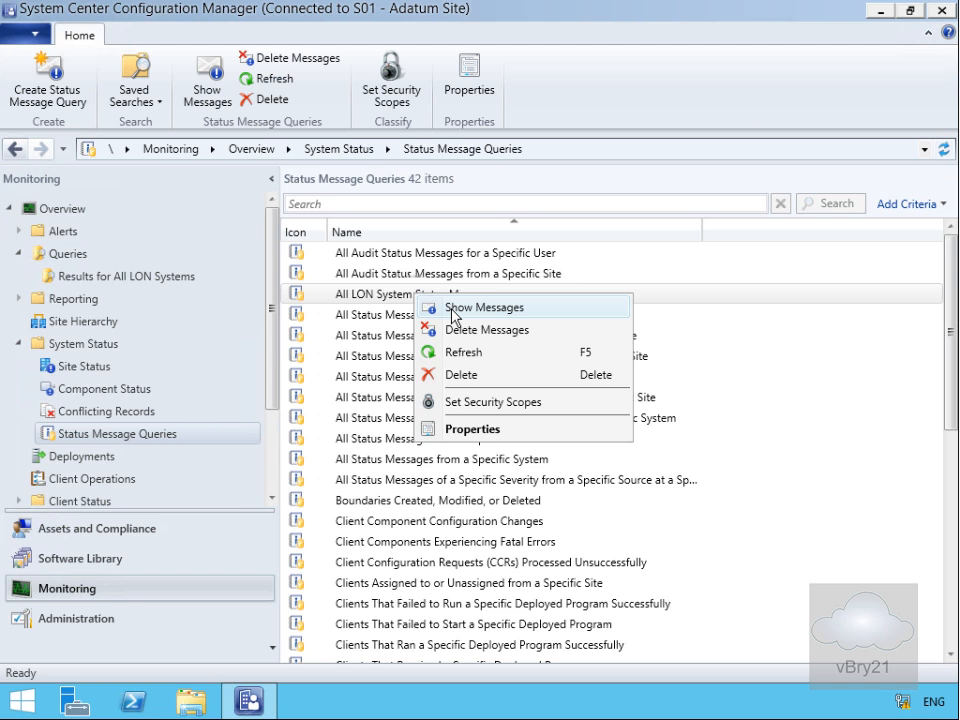
left_click(452, 310)
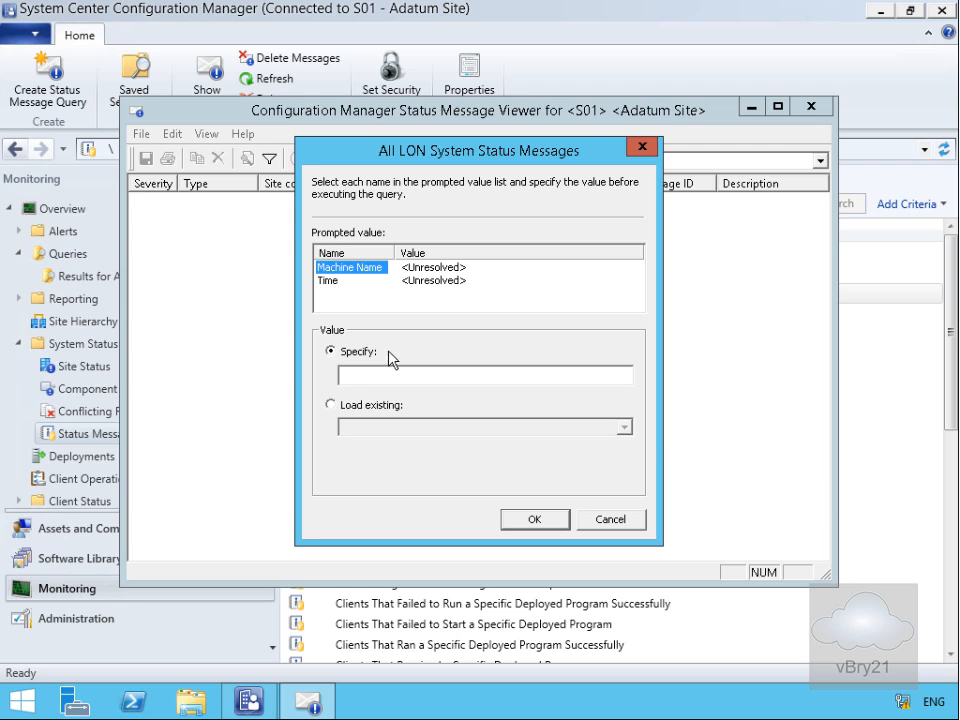
Run the query with Machine Name LON and Time 1 hour ago, and look through the returned status messages
left_click(367, 381)
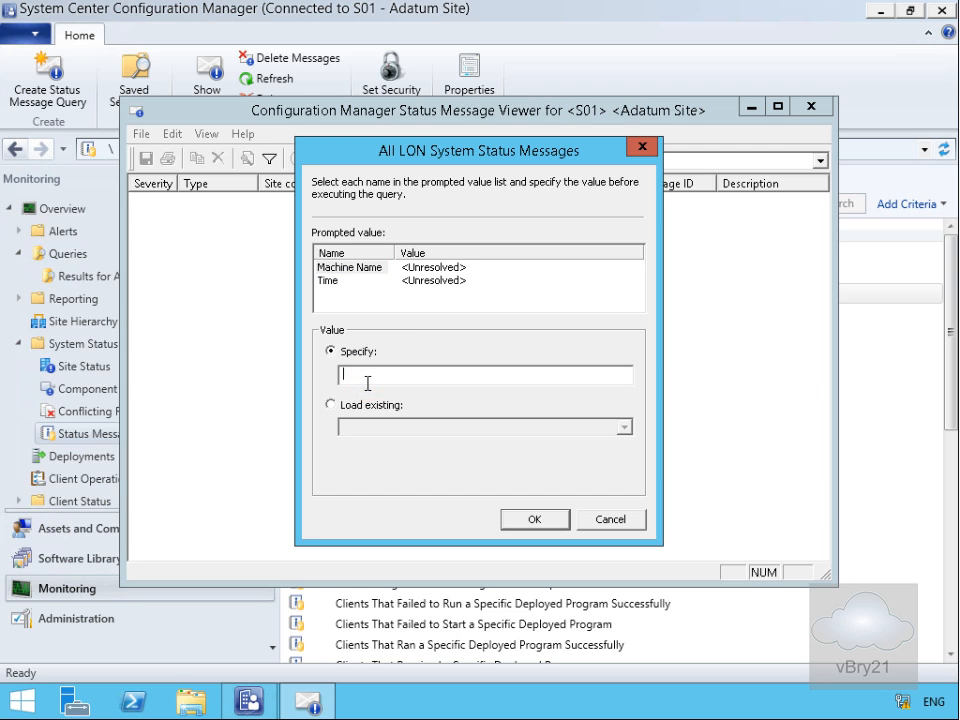
type("LON")
left_click(369, 281)
left_click(412, 281)
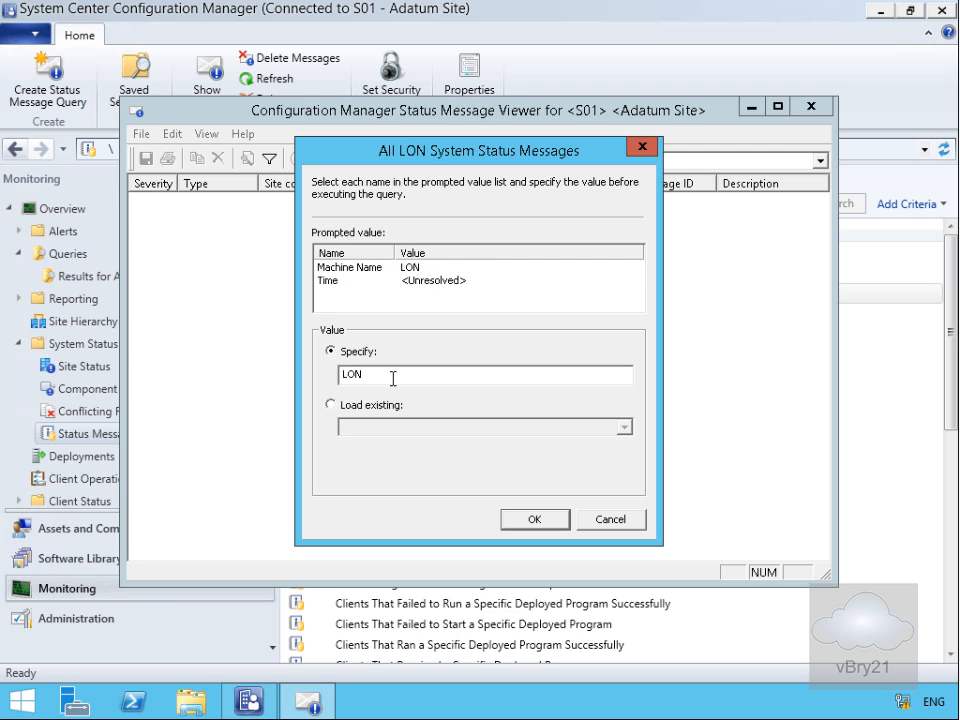
left_click(423, 282)
left_click(330, 282)
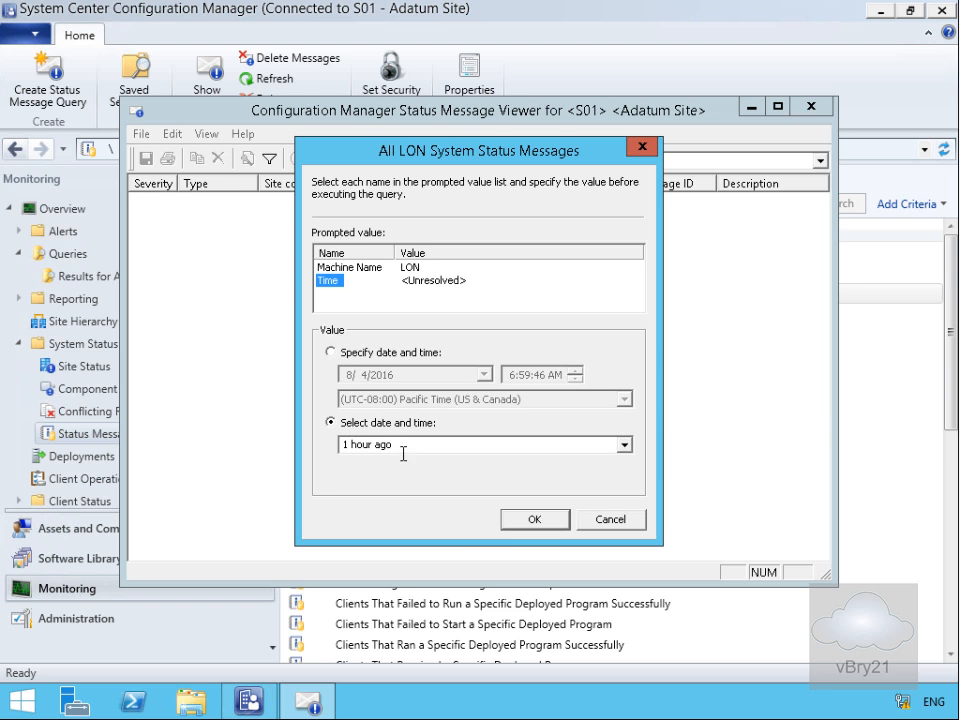
left_click(532, 520)
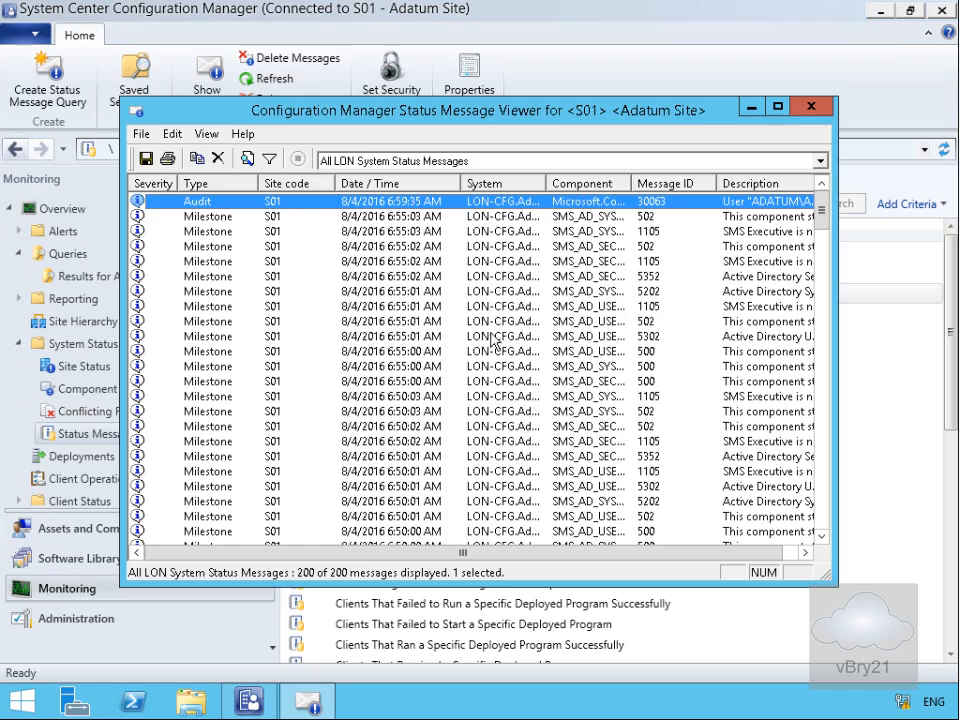
left_click_drag(817, 211, 827, 538)
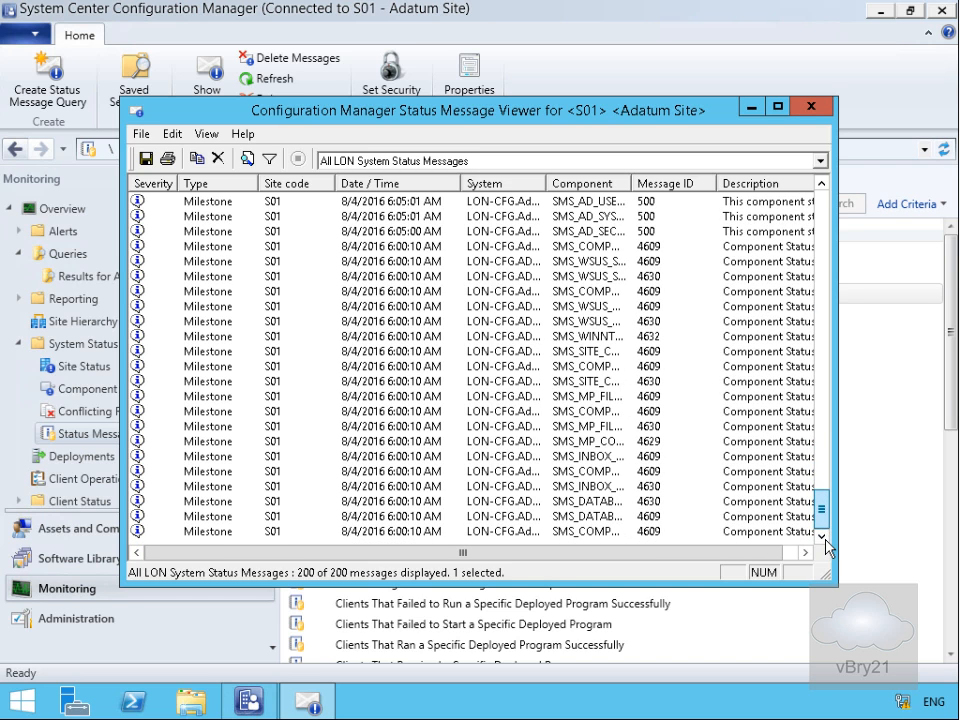